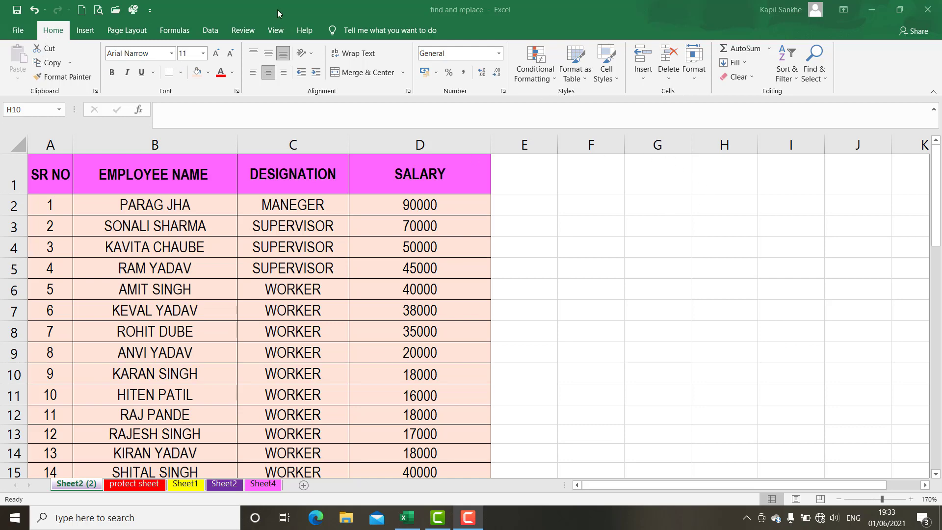
Open the Find dialog from Find & Select and enter RAM as the search text.
{"action": "left_click", "coordinate": [825, 78]}
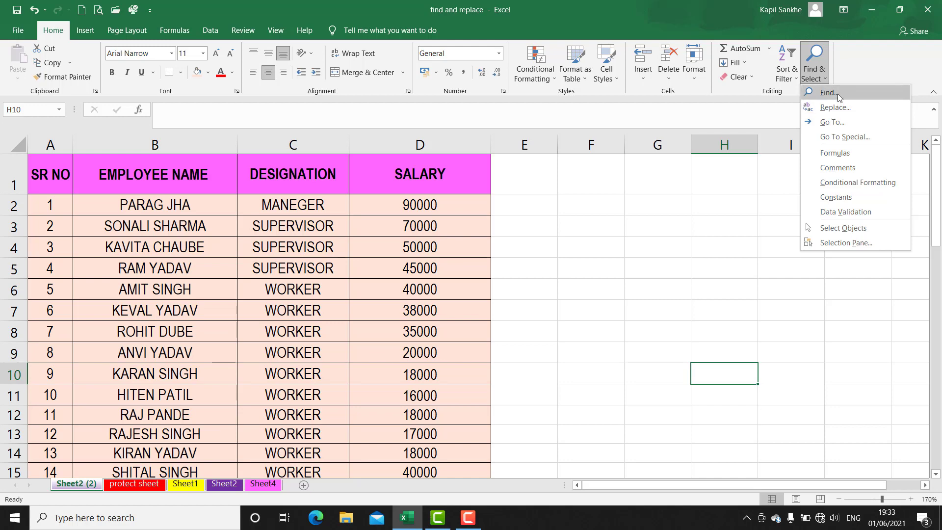
{"action": "left_click", "coordinate": [576, 246]}
{"action": "scroll", "coordinate": [343, 267], "scroll_direction": "down", "scroll_amount": 3}
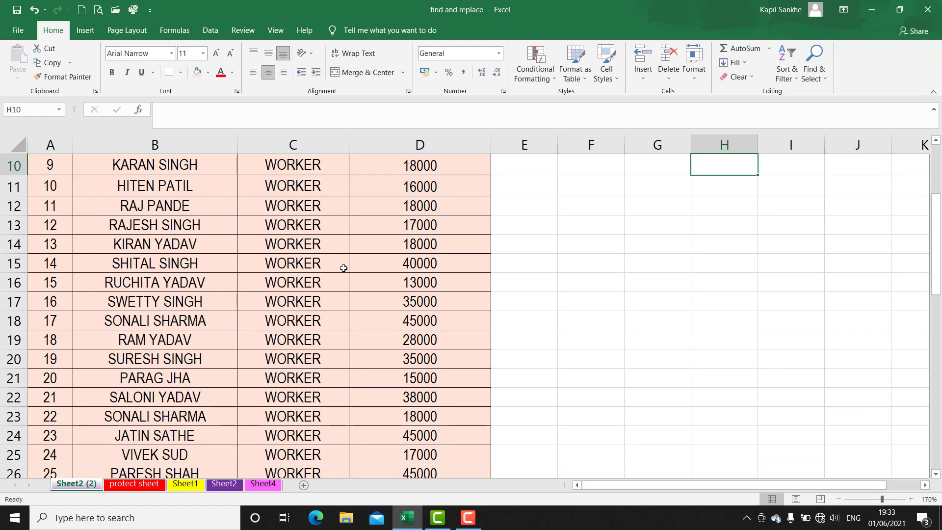
{"action": "scroll", "coordinate": [348, 309], "scroll_direction": "up", "scroll_amount": 3}
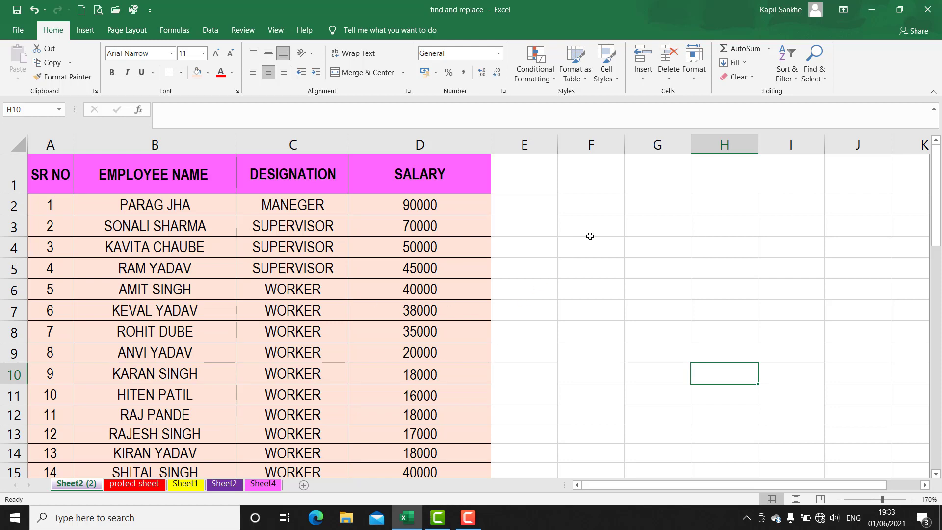
{"action": "scroll", "coordinate": [250, 293], "scroll_direction": "down", "scroll_amount": 4}
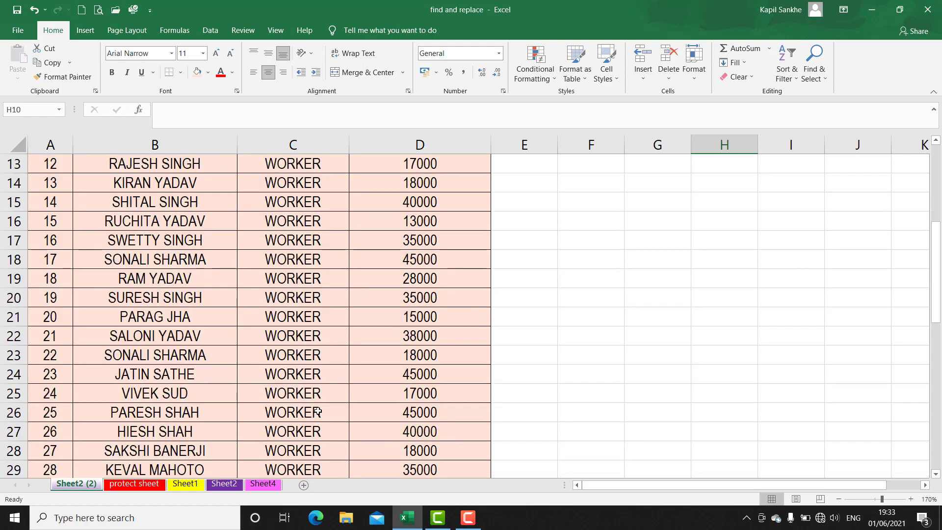
{"action": "scroll", "coordinate": [319, 407], "scroll_direction": "up", "scroll_amount": 4}
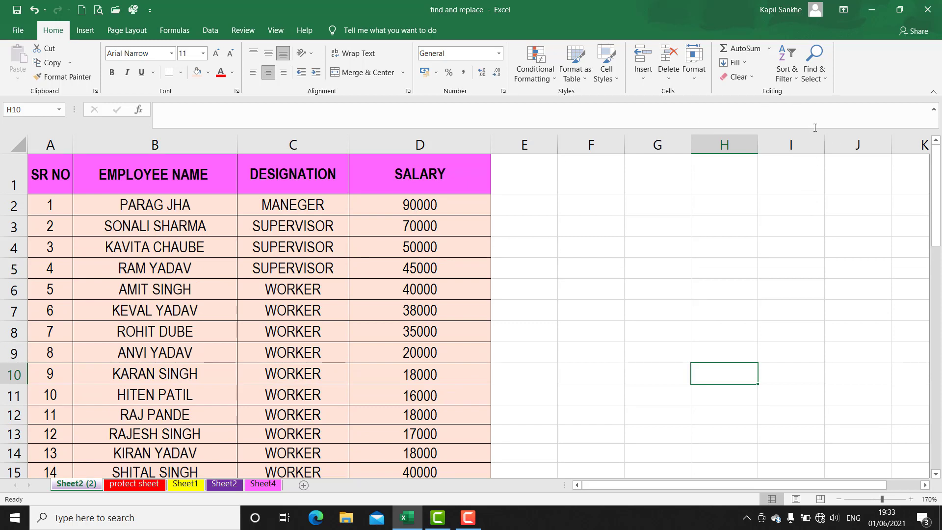
{"action": "left_click", "coordinate": [825, 78]}
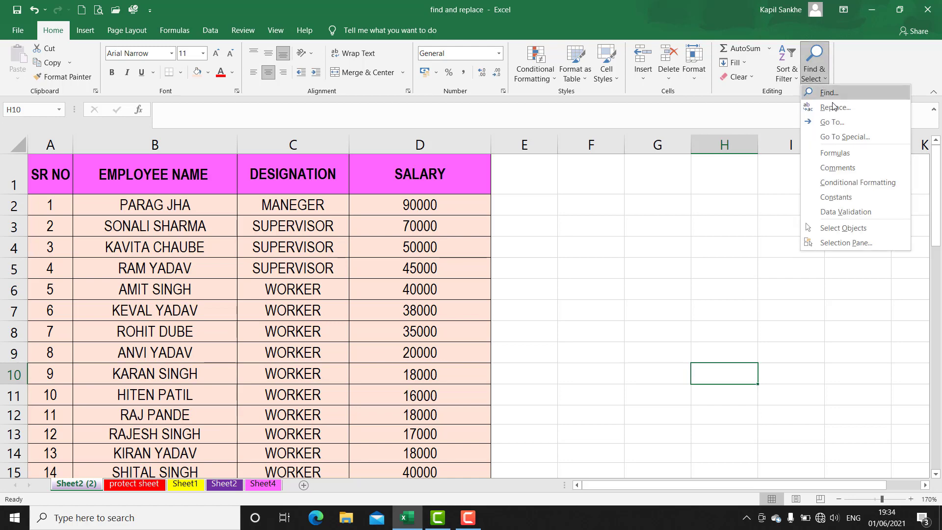
{"action": "left_click", "coordinate": [828, 93]}
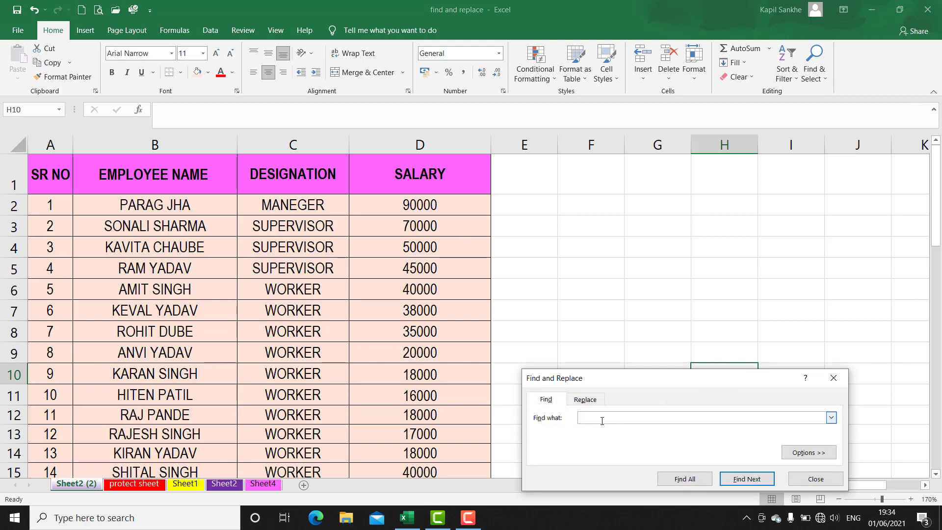
{"action": "type", "text": "RAM"}
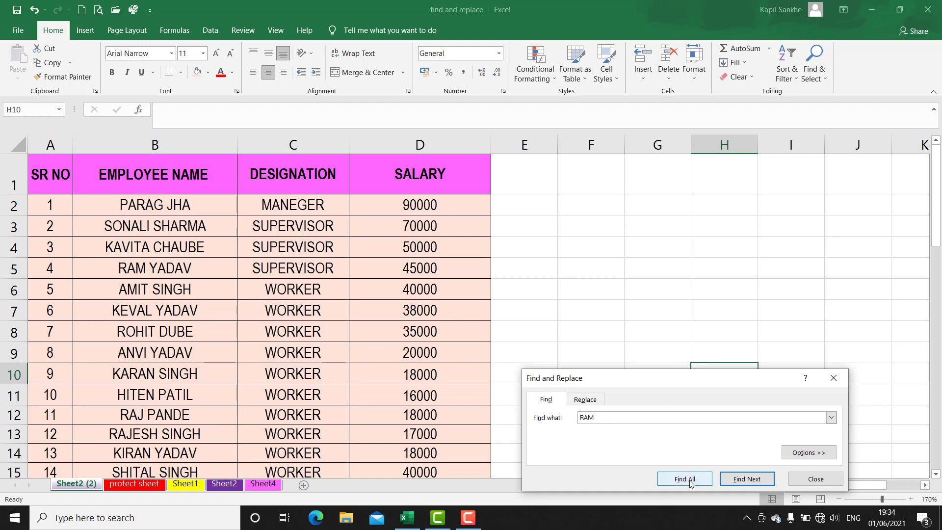
{"action": "left_click", "coordinate": [747, 479]}
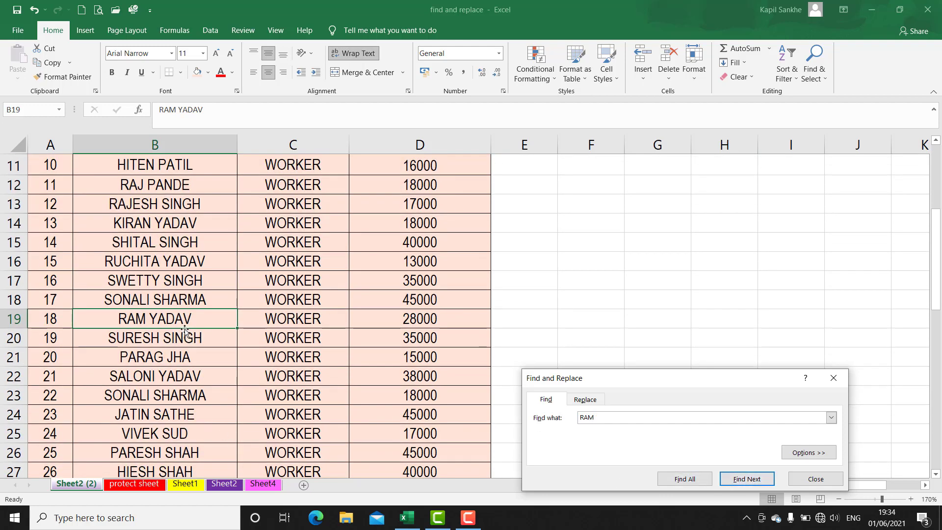
{"action": "left_click", "coordinate": [736, 482]}
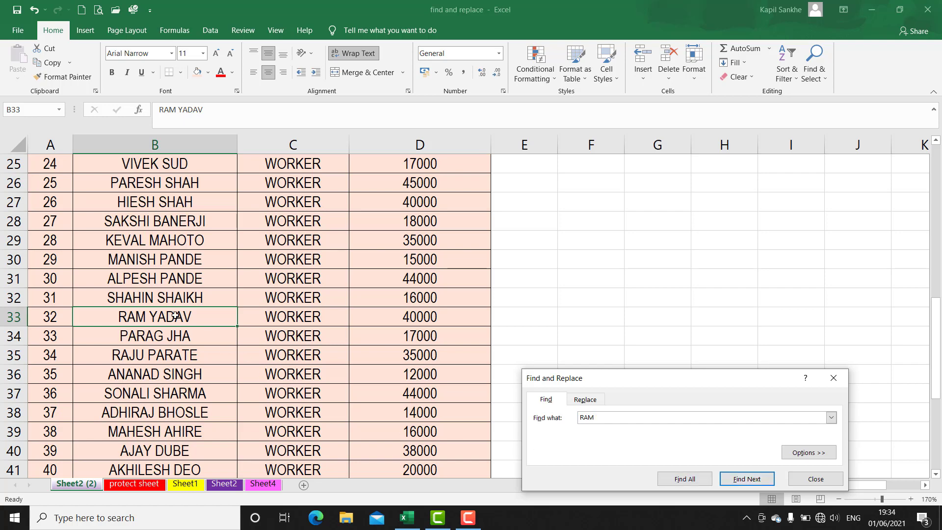
{"action": "left_click", "coordinate": [750, 481]}
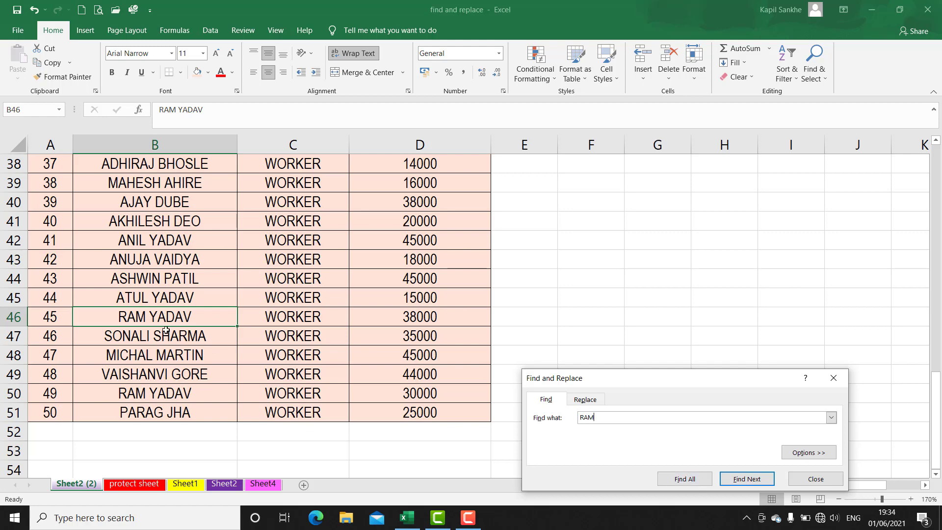
{"action": "left_click", "coordinate": [755, 483]}
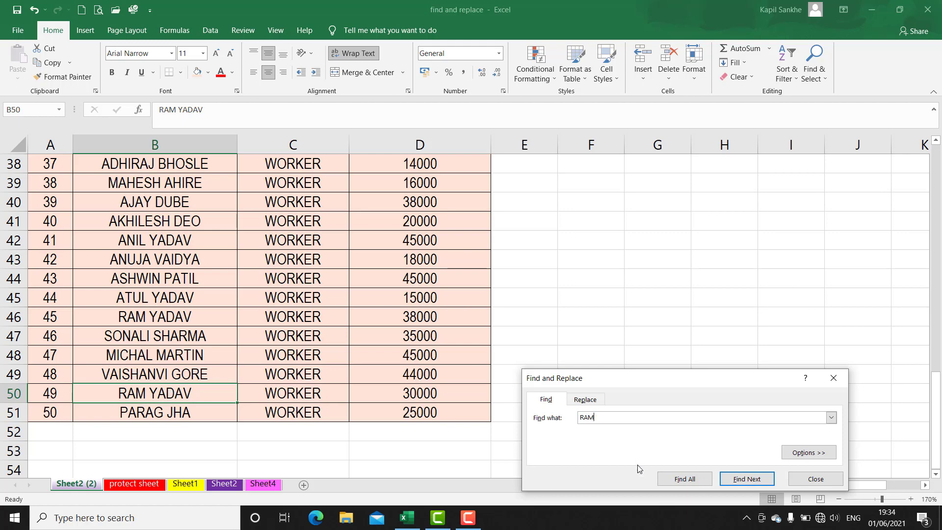
Find All five RAM matches, visit B19, B33, B46 and B50, then close the search.
{"action": "left_click", "coordinate": [685, 481]}
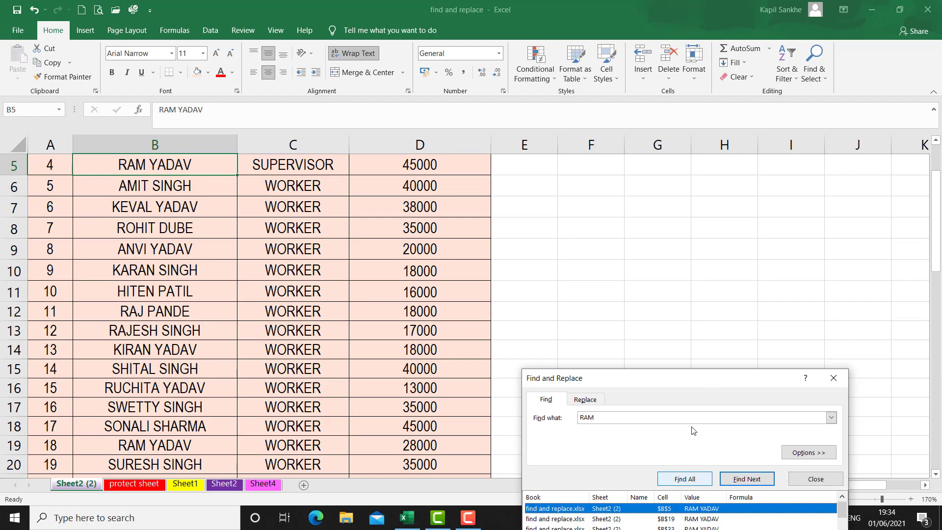
{"action": "left_click_drag", "start_coordinate": [699, 385], "coordinate": [694, 224]}
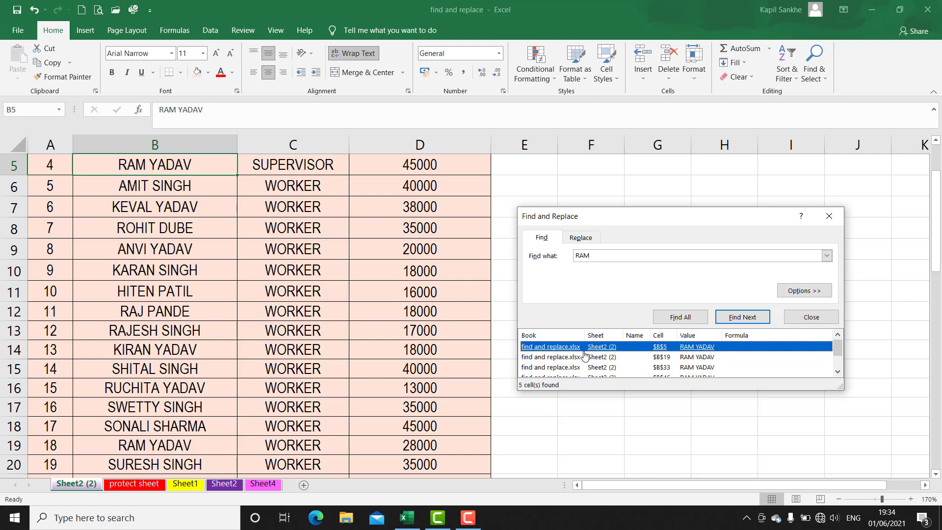
{"action": "left_click", "coordinate": [540, 362]}
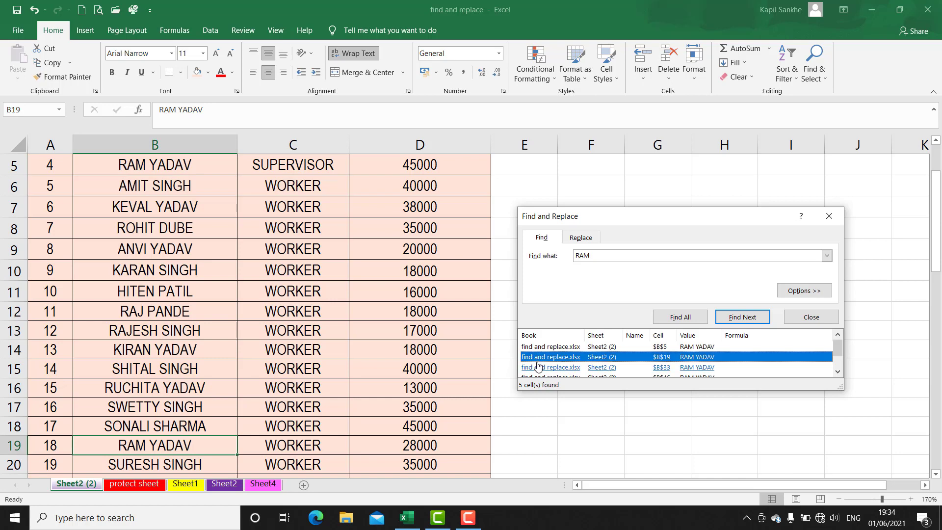
{"action": "left_click", "coordinate": [839, 372]}
{"action": "left_click", "coordinate": [838, 372]}
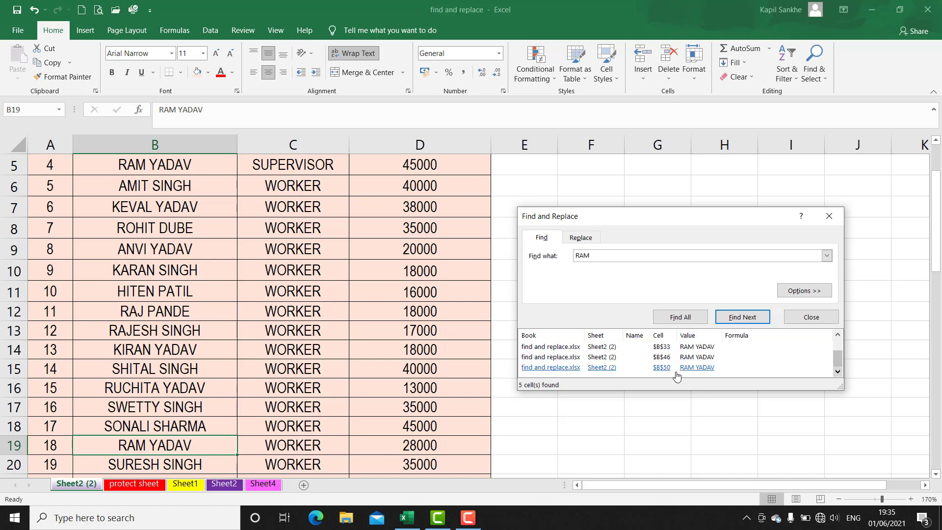
{"action": "left_click", "coordinate": [579, 358]}
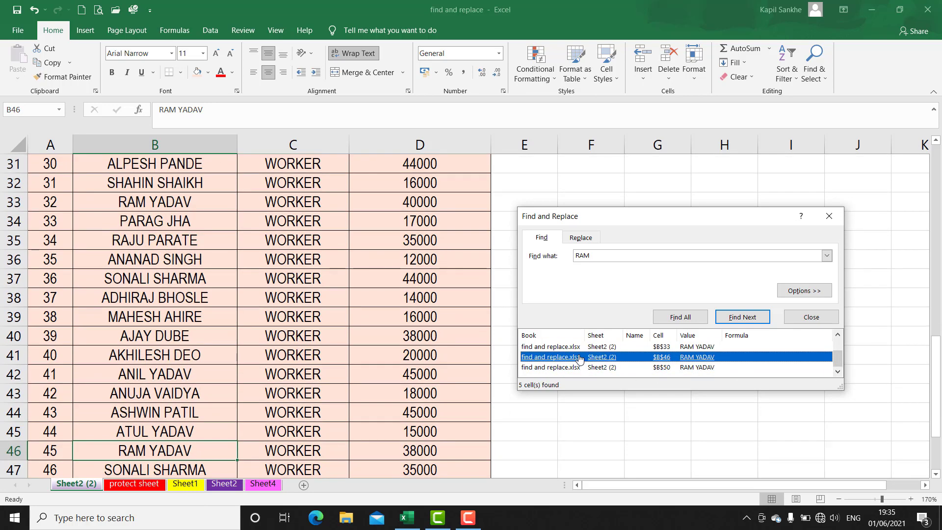
{"action": "left_click", "coordinate": [561, 347]}
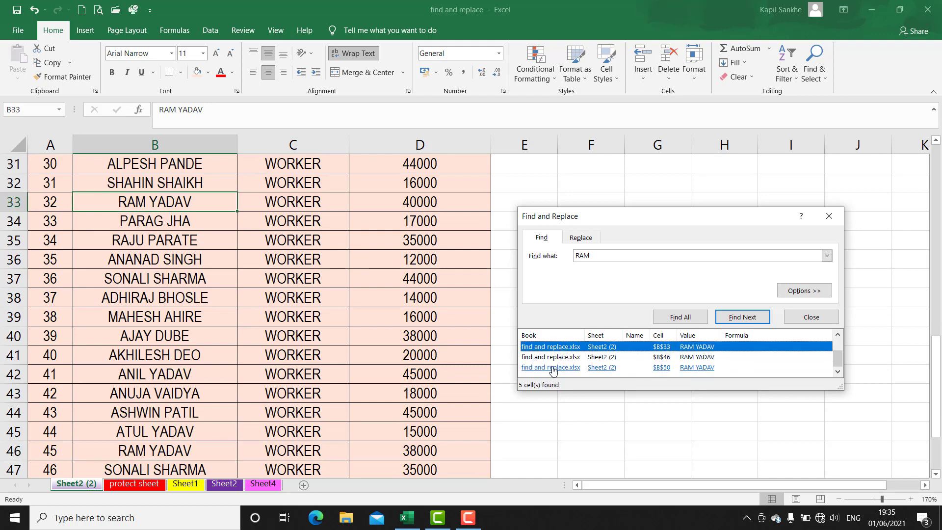
{"action": "left_click", "coordinate": [553, 368]}
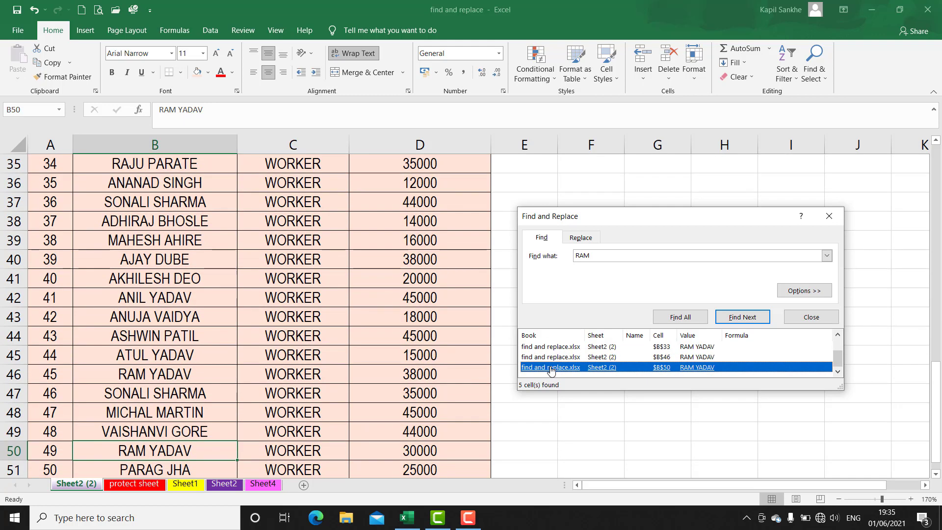
{"action": "left_click", "coordinate": [811, 317]}
Reopen Find with Ctrl+F and jump to the next match for an employee's first name.
{"action": "scroll", "coordinate": [712, 260], "scroll_direction": "up", "scroll_amount": 3}
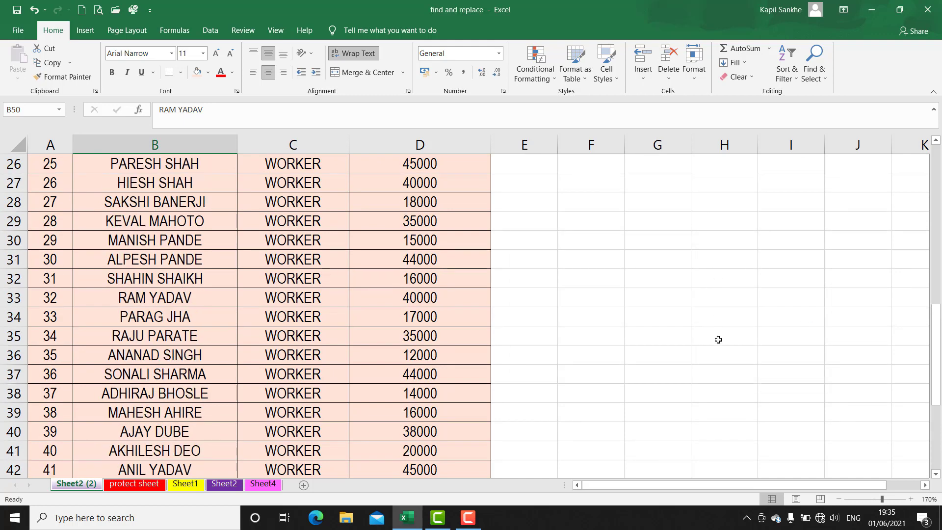
{"action": "scroll", "coordinate": [718, 339], "scroll_direction": "up", "scroll_amount": 4}
{"action": "scroll", "coordinate": [718, 338], "scroll_direction": "up", "scroll_amount": 3}
{"action": "scroll", "coordinate": [718, 338], "scroll_direction": "up", "scroll_amount": 2}
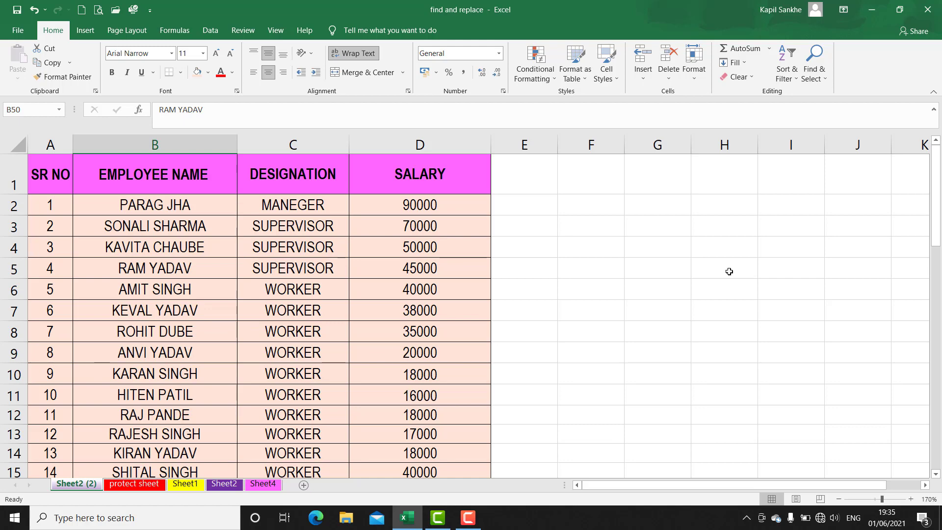
{"action": "key", "text": "ctrl+f"}
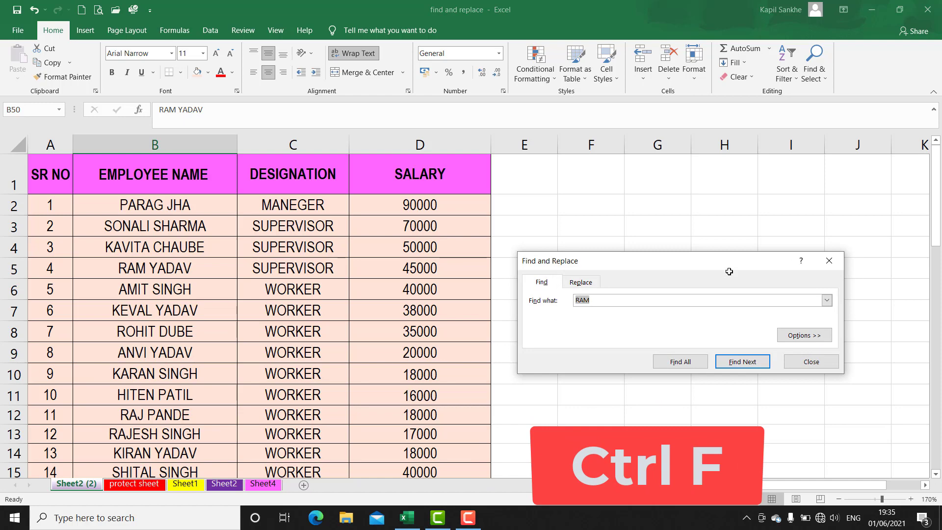
{"action": "key", "text": "BackSpace"}
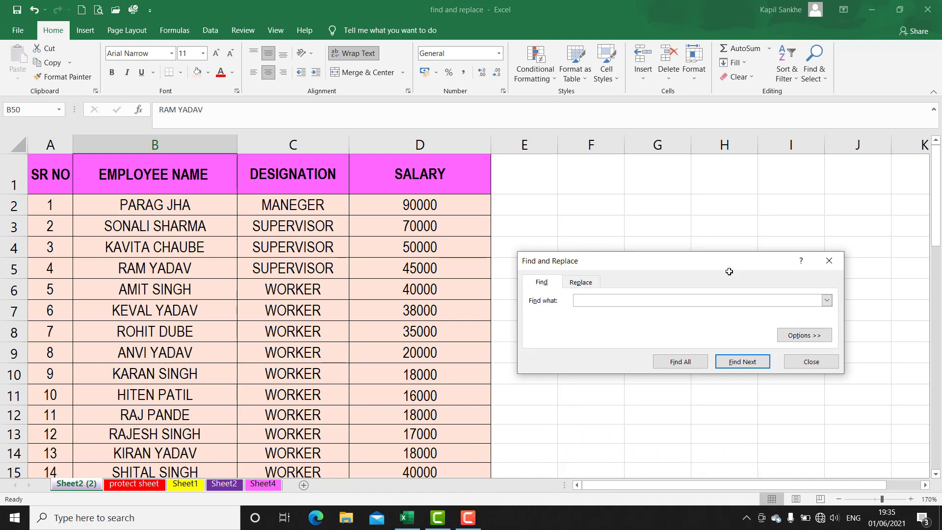
{"action": "type", "text": "ANVI"}
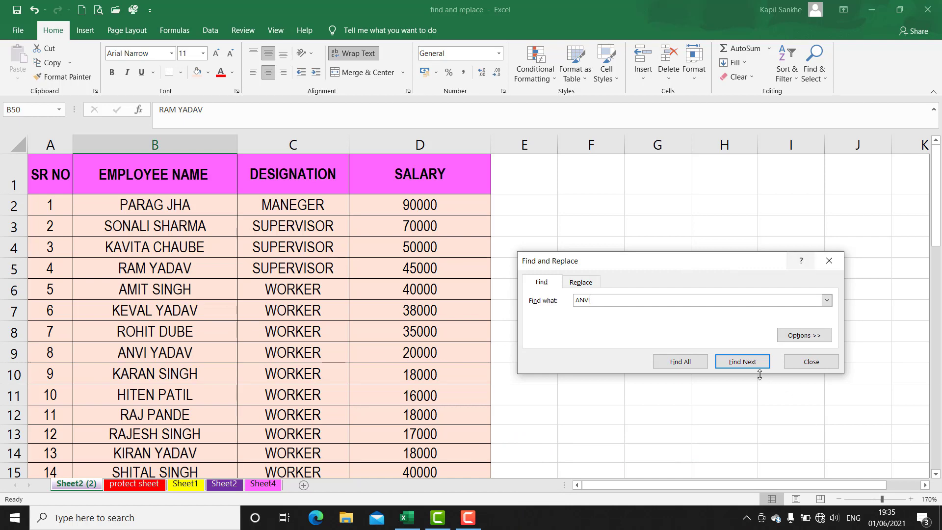
{"action": "left_click", "coordinate": [734, 362]}
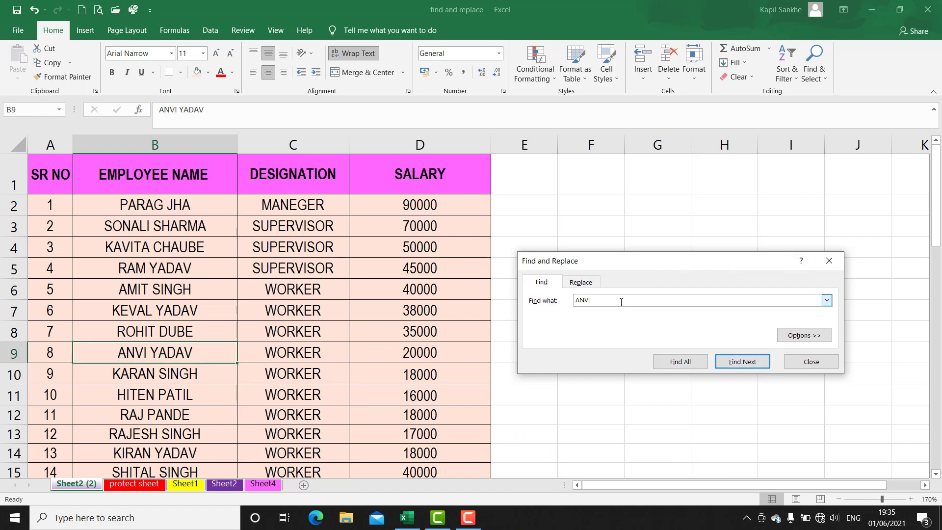
Search for another employee's first name, listing its single match in B13, then close the search.
{"action": "key", "text": "BackSpace"}
{"action": "key", "text": "BackSpace"}
{"action": "key", "text": "BackSpace"}
{"action": "type", "text": "RAJESH"}
{"action": "left_click", "coordinate": [678, 363]}
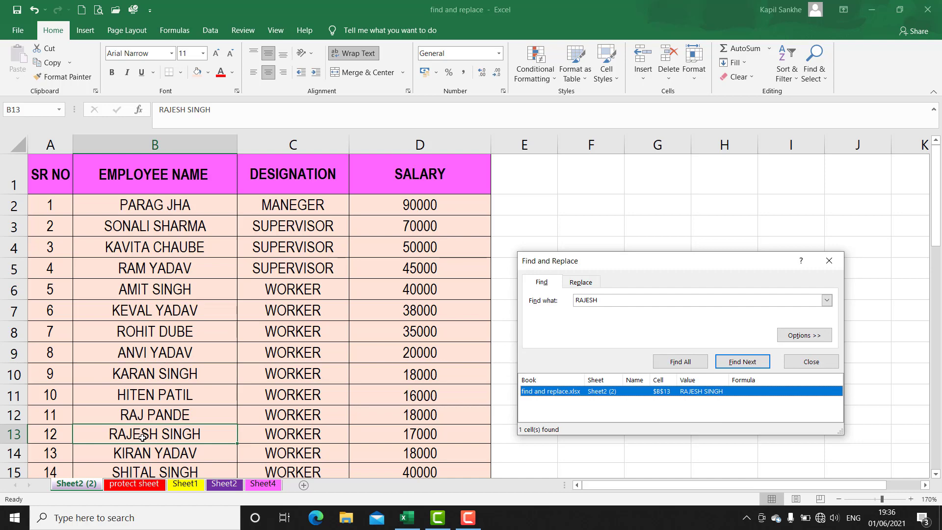
{"action": "left_click", "coordinate": [821, 364]}
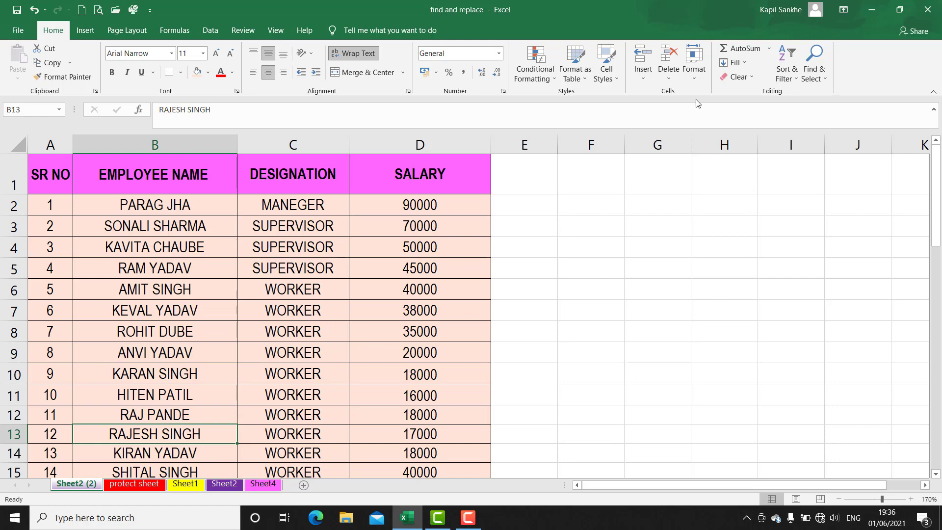
Open Replace and set Find what to RAM and Replace with to SHYAM.
{"action": "left_click", "coordinate": [829, 79]}
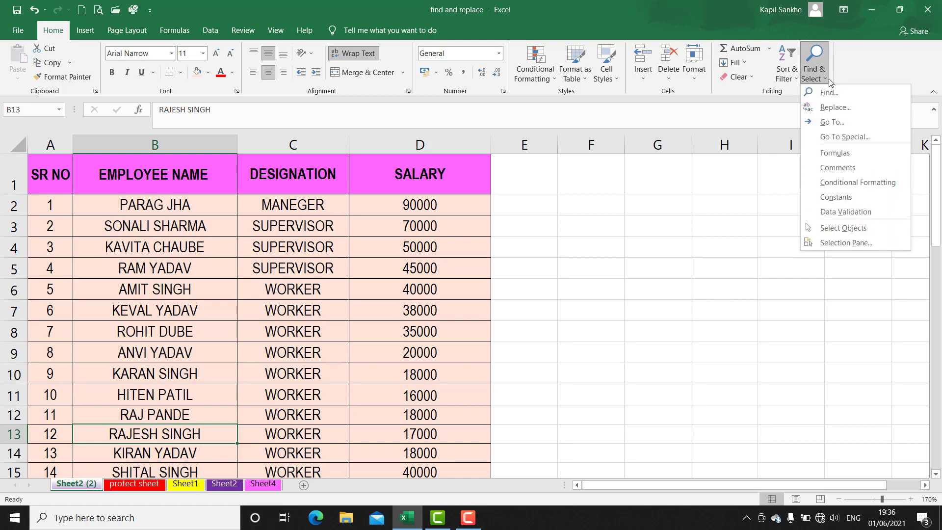
{"action": "left_click", "coordinate": [827, 108]}
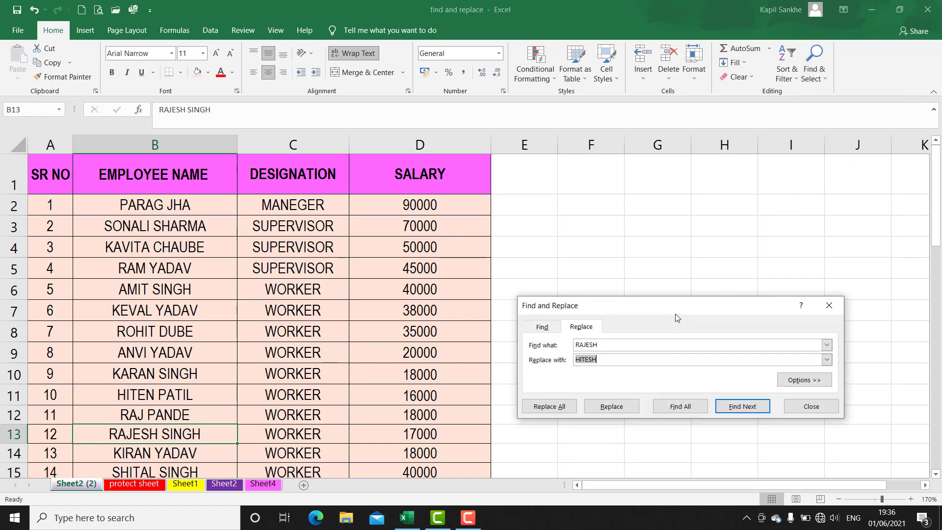
{"action": "left_click_drag", "start_coordinate": [677, 318], "coordinate": [699, 247]}
{"action": "left_click", "coordinate": [648, 275]}
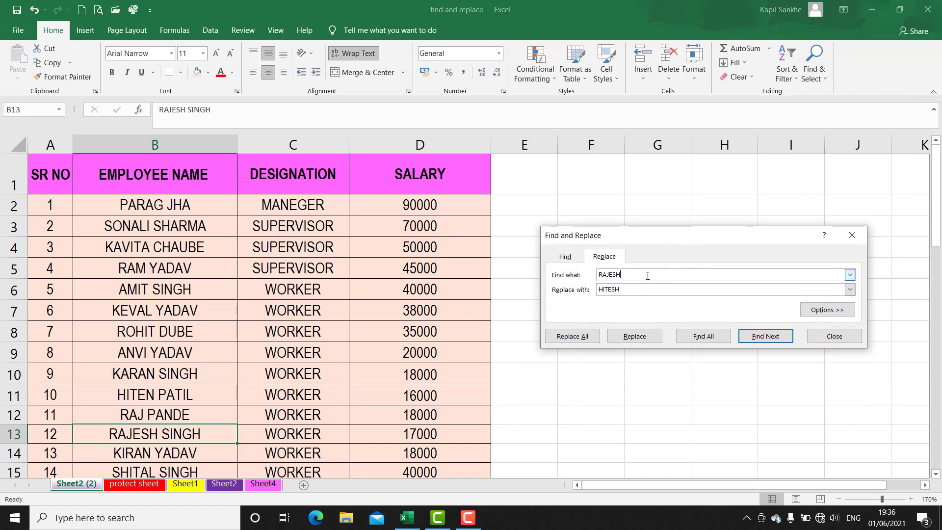
{"action": "key", "text": "BackSpace"}
{"action": "key", "text": "BackSpace"}
{"action": "key", "text": "BackSpace"}
{"action": "key", "text": "BackSpace"}
{"action": "type", "text": "R"}
{"action": "left_click", "coordinate": [638, 293]}
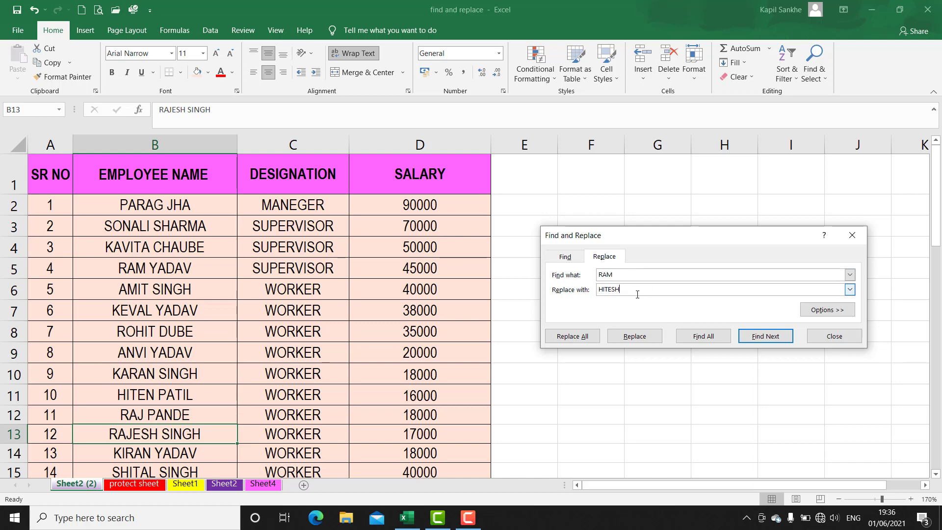
{"action": "key", "text": "BackSpace"}
{"action": "key", "text": "BackSpace"}
{"action": "key", "text": "BackSpace"}
{"action": "type", "text": "AM"}
{"action": "left_click", "coordinate": [764, 336]}
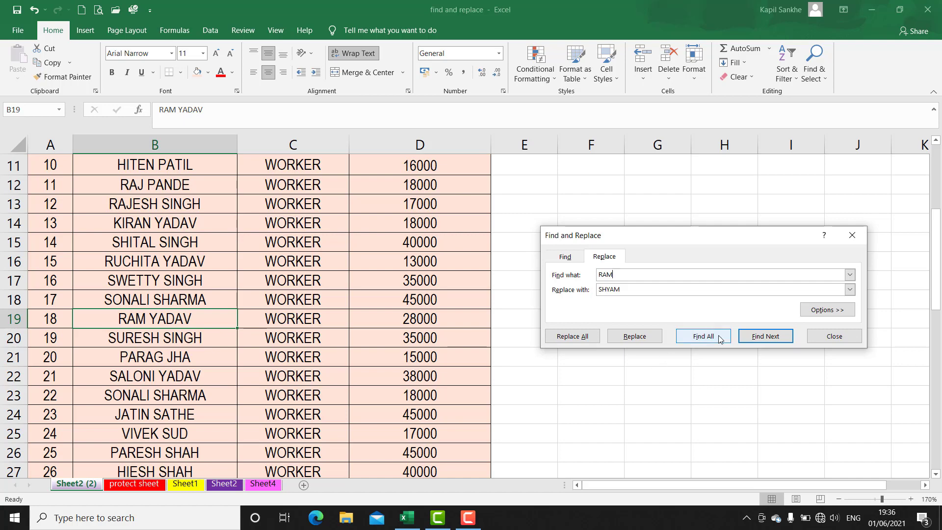
{"action": "left_click", "coordinate": [754, 339]}
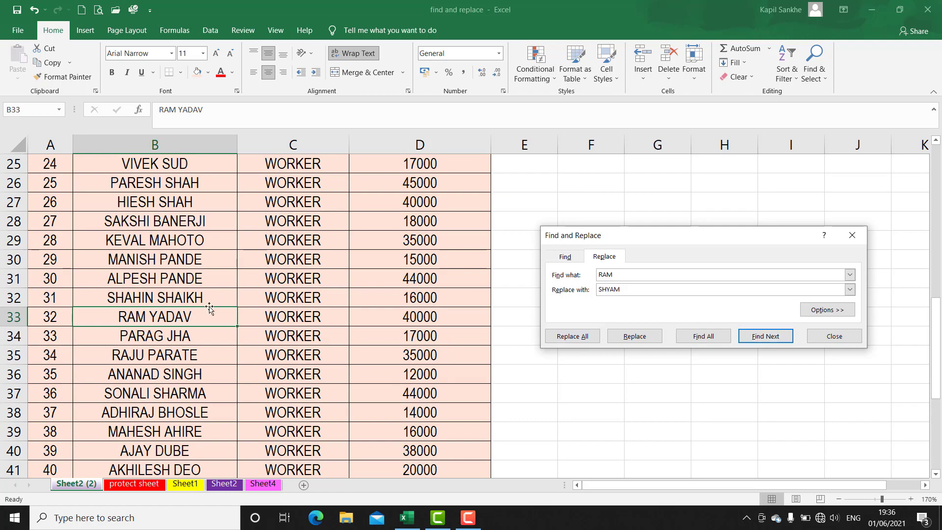
{"action": "left_click", "coordinate": [624, 337]}
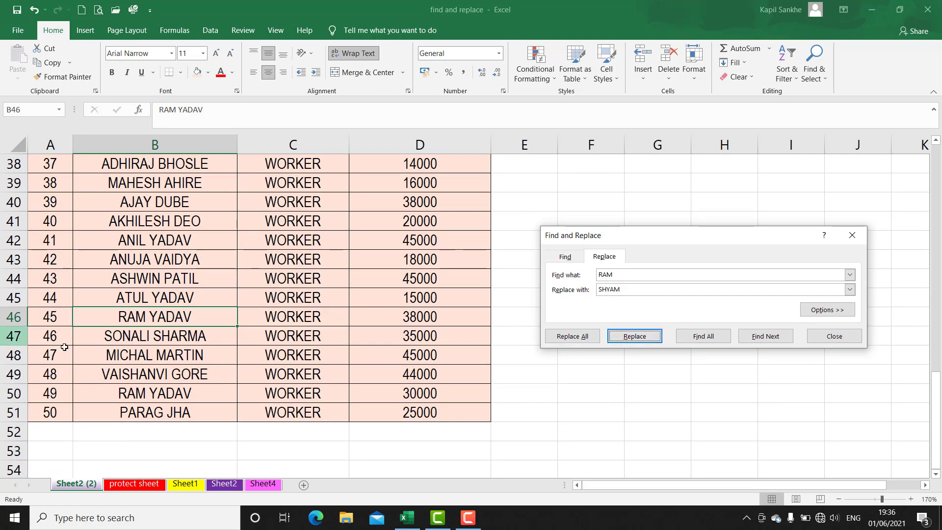
{"action": "scroll", "coordinate": [136, 305], "scroll_direction": "up", "scroll_amount": 2}
{"action": "scroll", "coordinate": [136, 305], "scroll_direction": "up", "scroll_amount": 1}
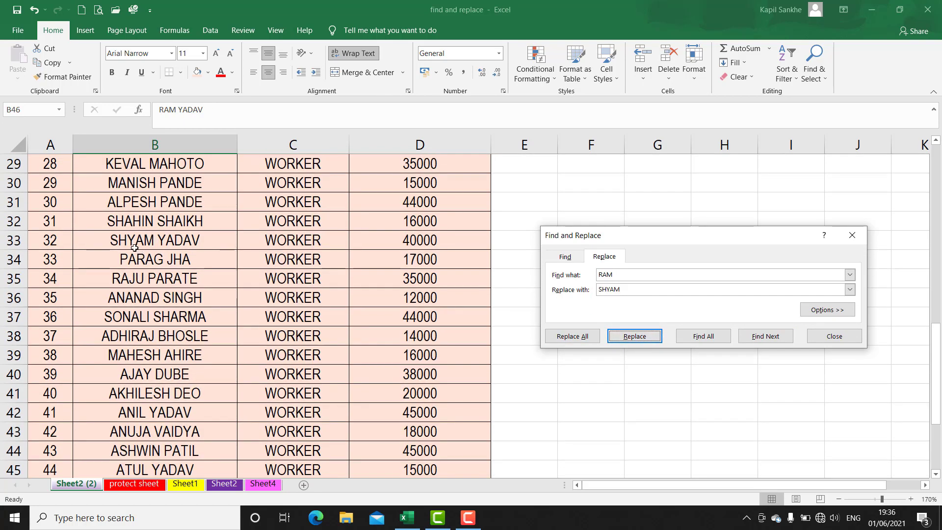
{"action": "left_click", "coordinate": [184, 244]}
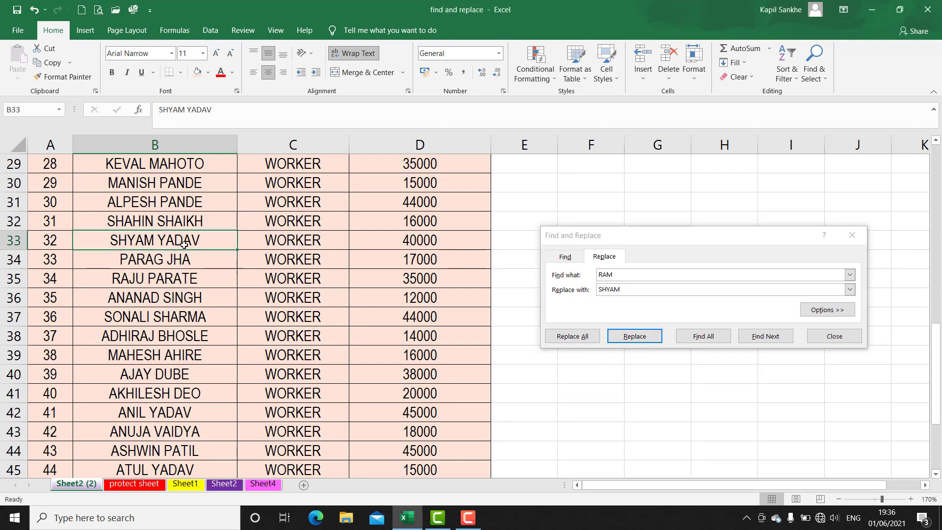
Reopen Replace, run Replace All for RAM to SHYAM, and acknowledge the 4 replacements.
{"action": "left_click", "coordinate": [834, 336]}
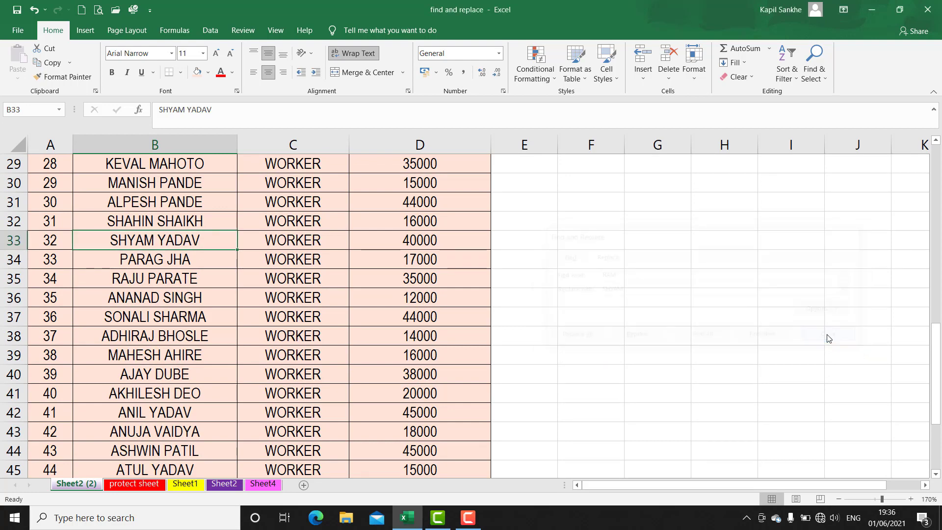
{"action": "left_click", "coordinate": [810, 269]}
{"action": "scroll", "coordinate": [804, 254], "scroll_direction": "up", "scroll_amount": 4}
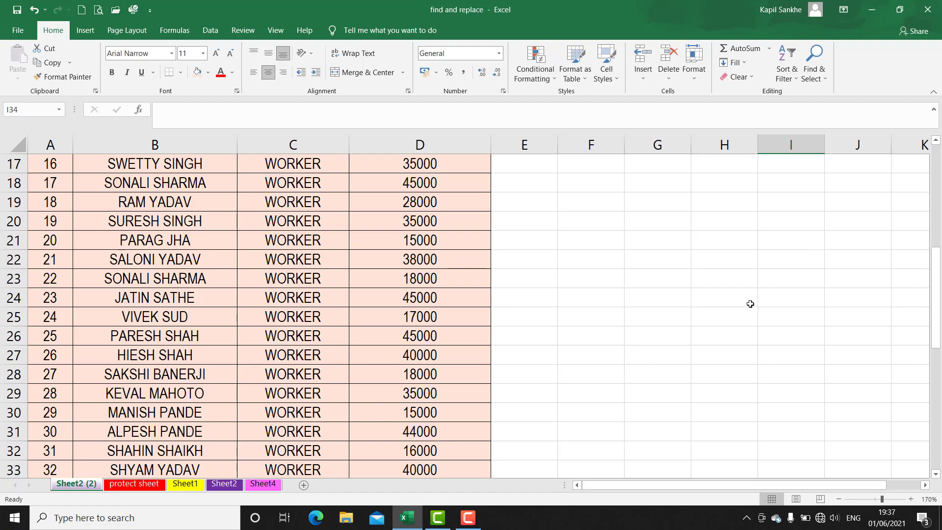
{"action": "scroll", "coordinate": [637, 324], "scroll_direction": "up", "scroll_amount": 1}
{"action": "scroll", "coordinate": [601, 319], "scroll_direction": "up", "scroll_amount": 4}
{"action": "scroll", "coordinate": [638, 329], "scroll_direction": "up", "scroll_amount": 1}
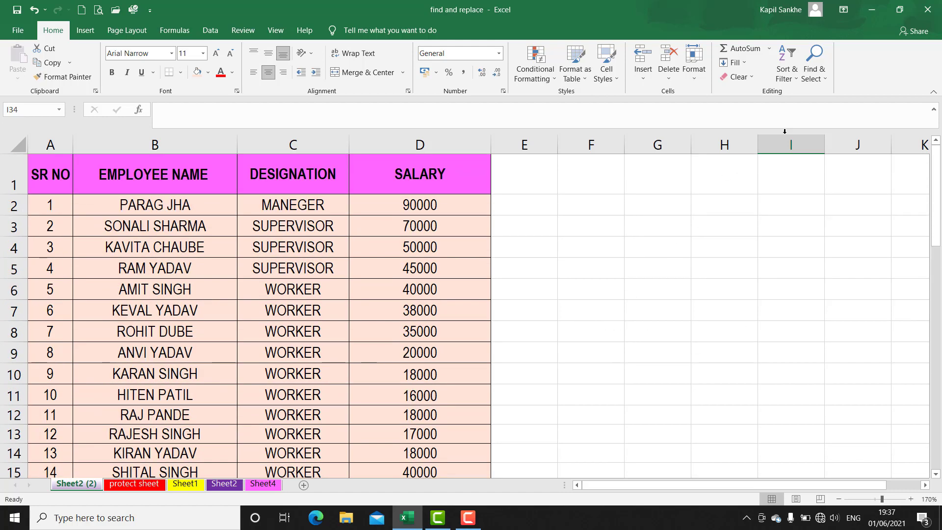
{"action": "left_click", "coordinate": [817, 74]}
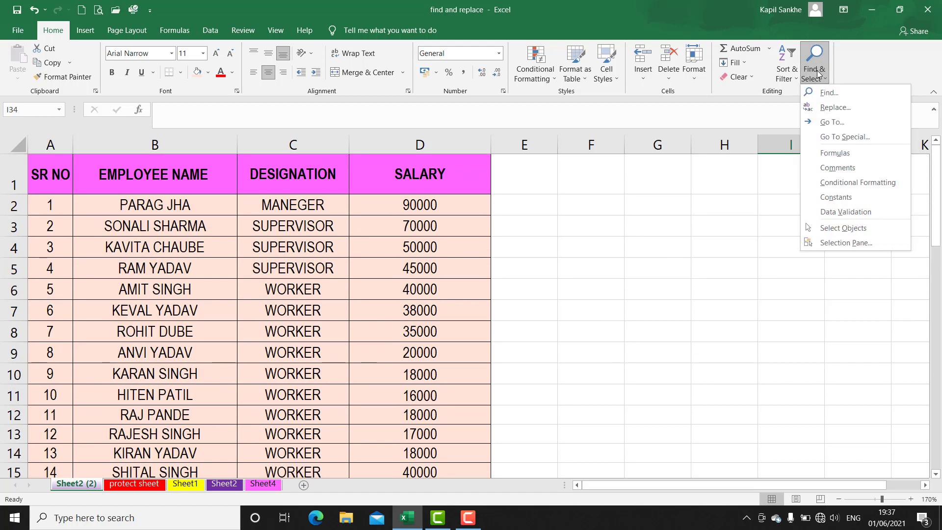
{"action": "left_click", "coordinate": [834, 107]}
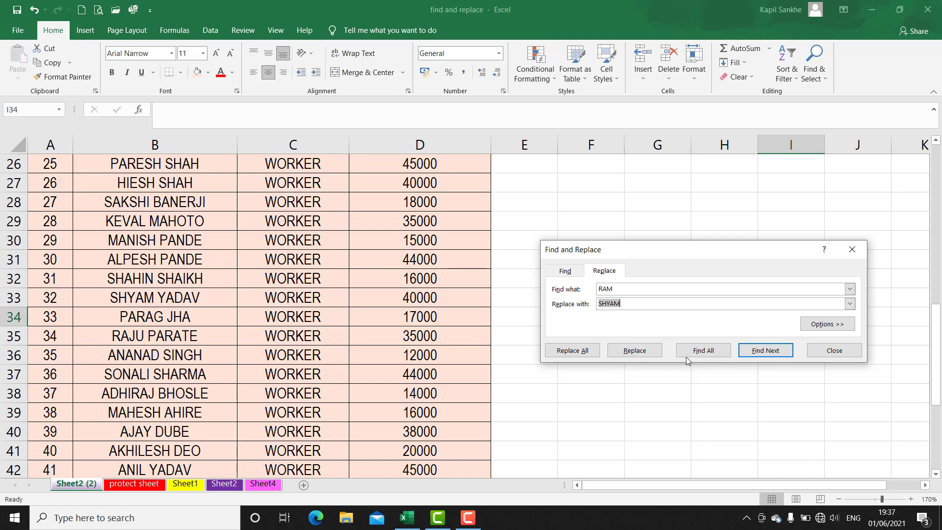
{"action": "left_click", "coordinate": [582, 350]}
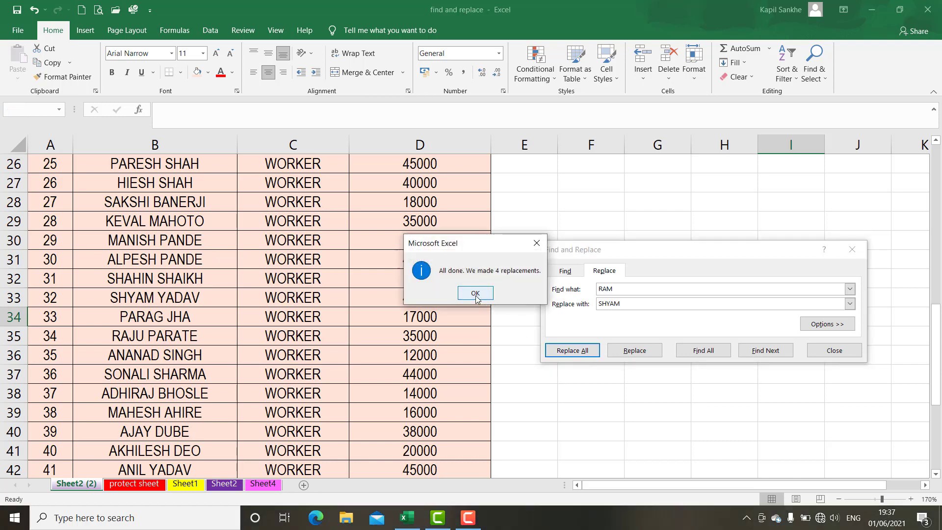
{"action": "left_click", "coordinate": [476, 293]}
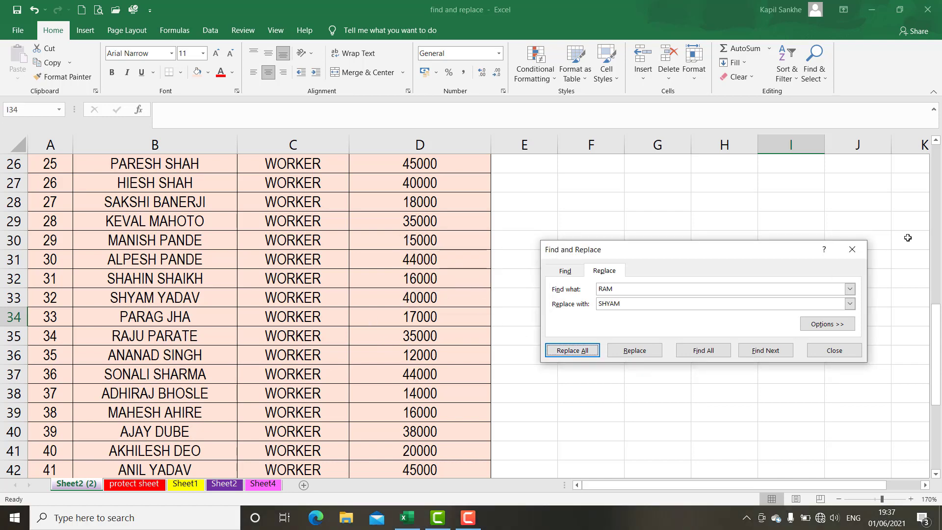
{"action": "left_click", "coordinate": [853, 249]}
{"action": "scroll", "coordinate": [115, 208], "scroll_direction": "up", "scroll_amount": 4}
{"action": "scroll", "coordinate": [118, 246], "scroll_direction": "up", "scroll_amount": 4}
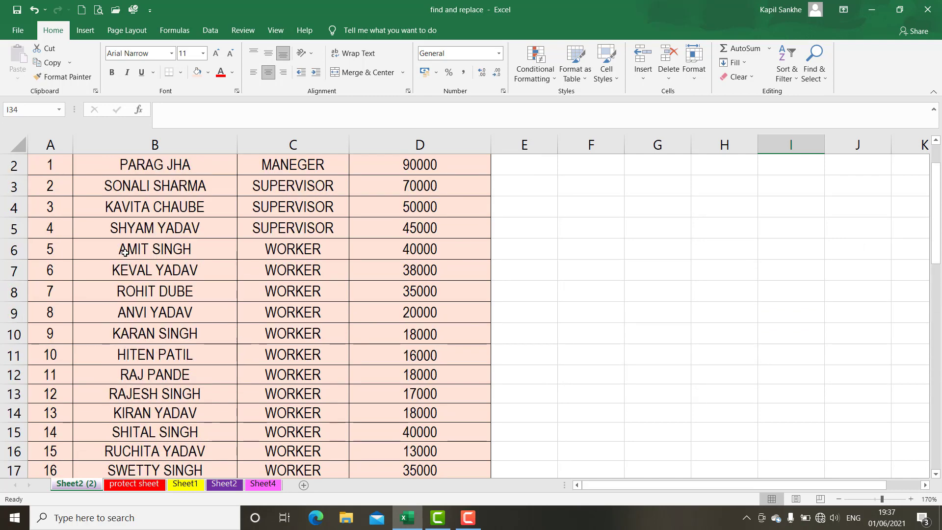
{"action": "left_click", "coordinate": [168, 225]}
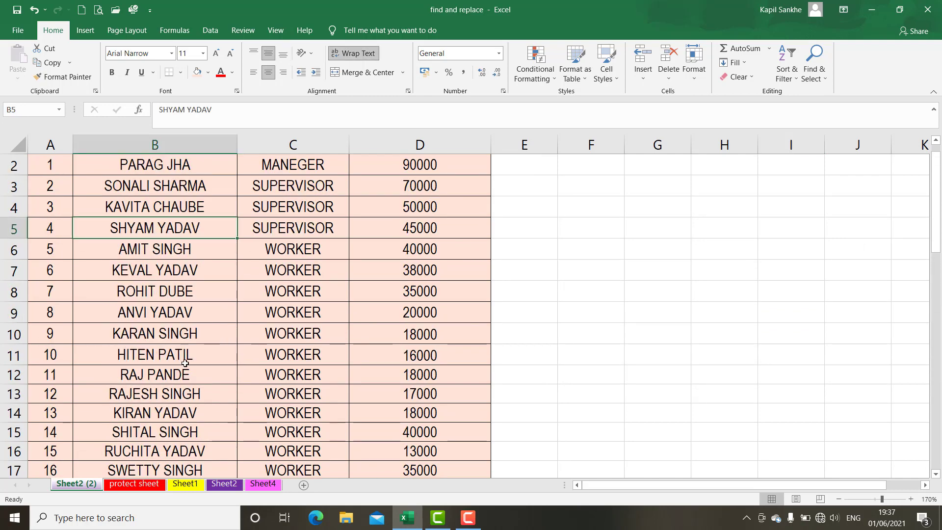
{"action": "scroll", "coordinate": [179, 382], "scroll_direction": "down", "scroll_amount": 5}
{"action": "scroll", "coordinate": [167, 402], "scroll_direction": "down", "scroll_amount": 3}
{"action": "scroll", "coordinate": [164, 427], "scroll_direction": "down", "scroll_amount": 2}
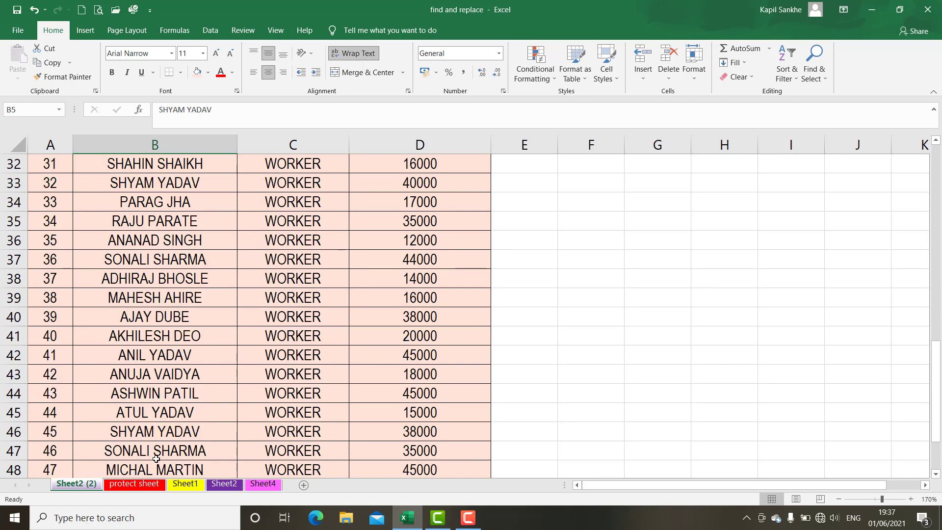
{"action": "scroll", "coordinate": [164, 419], "scroll_direction": "down", "scroll_amount": 3}
{"action": "left_click", "coordinate": [150, 258]}
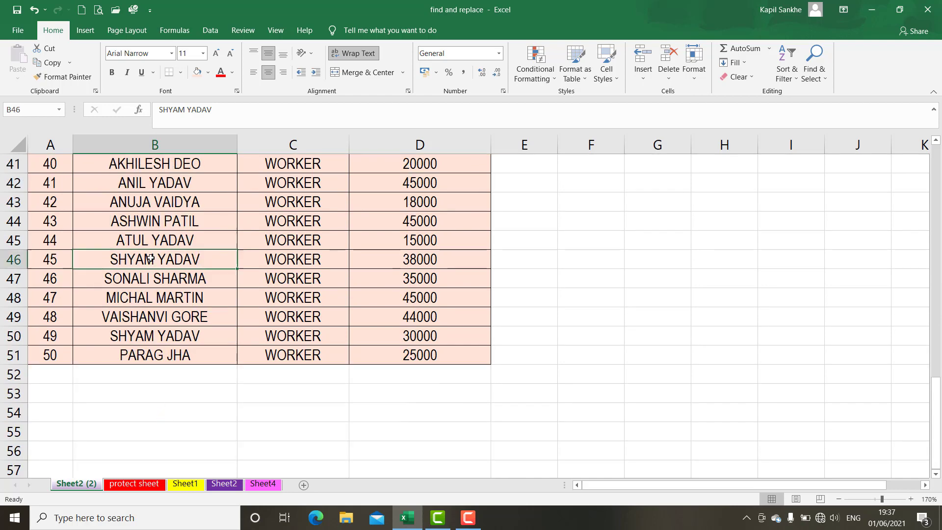
{"action": "scroll", "coordinate": [191, 351], "scroll_direction": "up", "scroll_amount": 3}
{"action": "scroll", "coordinate": [196, 355], "scroll_direction": "up", "scroll_amount": 4}
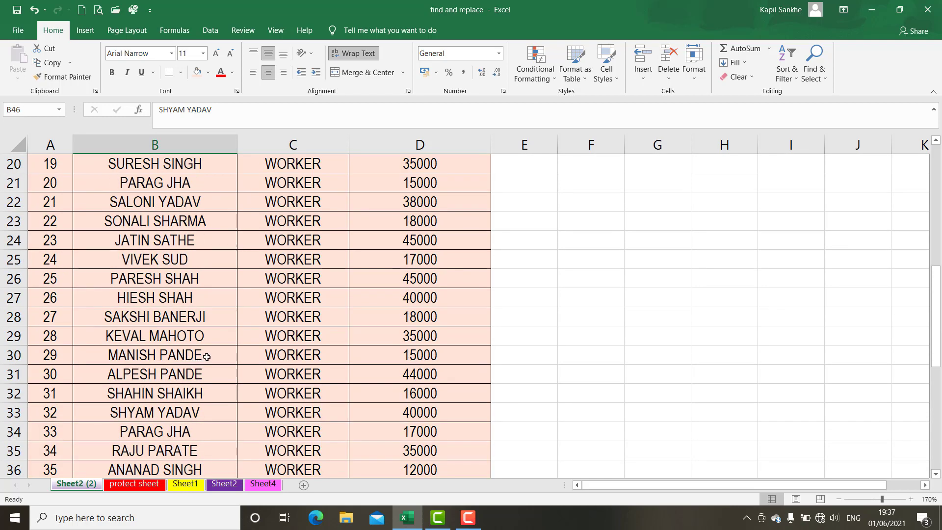
{"action": "scroll", "coordinate": [206, 356], "scroll_direction": "up", "scroll_amount": 5}
{"action": "scroll", "coordinate": [206, 357], "scroll_direction": "up", "scroll_amount": 2}
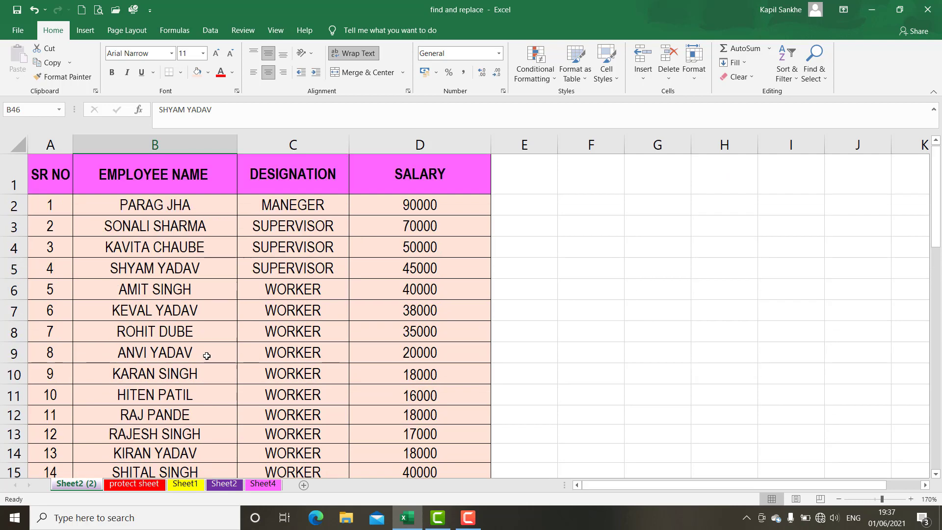
{"action": "left_click", "coordinate": [140, 266]}
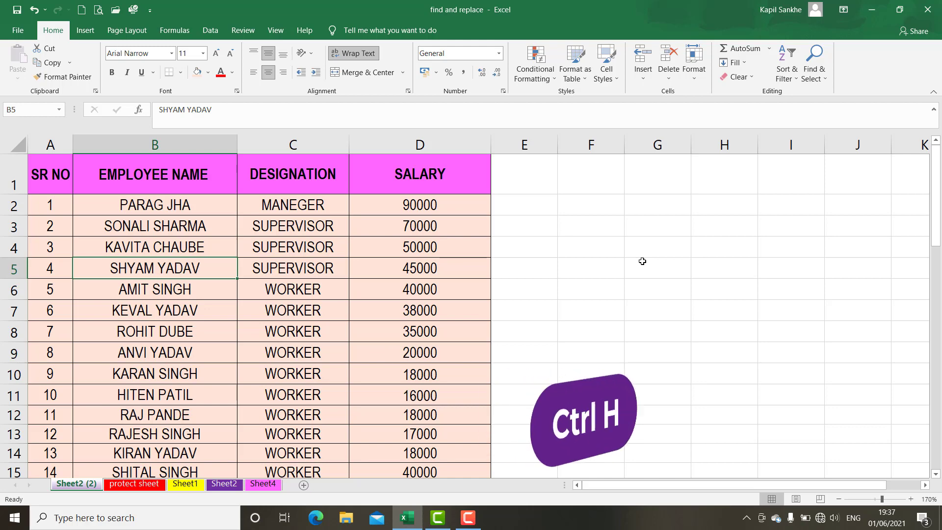
With Ctrl+H, set Find what to PARAG and Replace with to KAPIL, then Replace All.
{"action": "key", "text": "ctrl+h"}
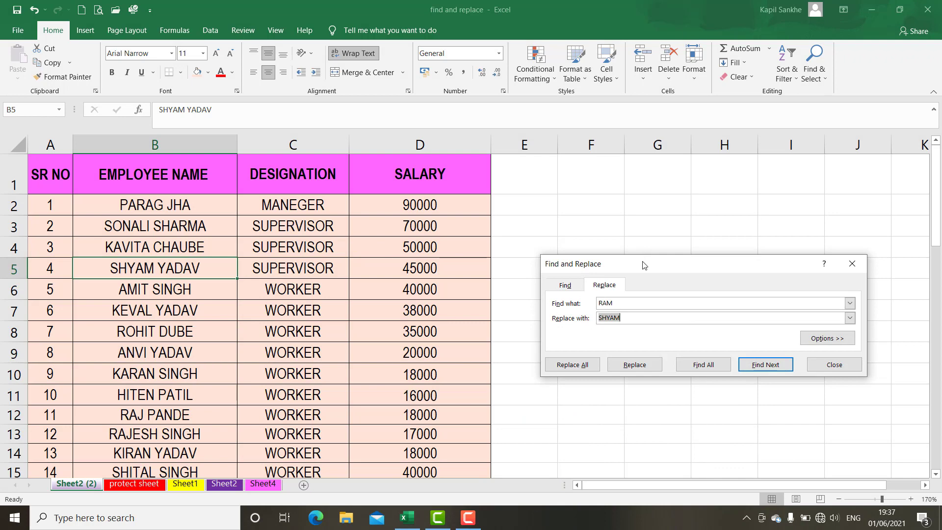
{"action": "left_click_drag", "start_coordinate": [642, 261], "coordinate": [640, 191]}
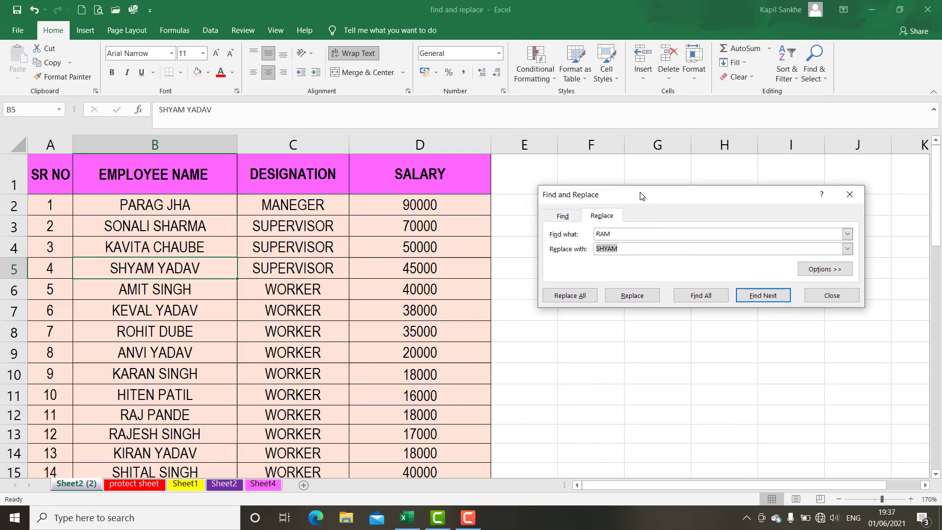
{"action": "left_click", "coordinate": [619, 236]}
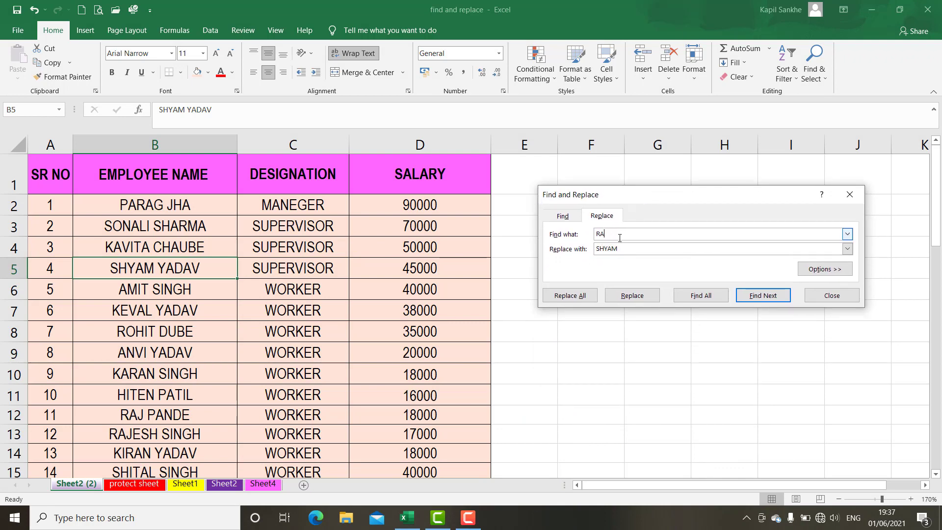
{"action": "key", "text": "BackSpace"}
{"action": "key", "text": "BackSpace"}
{"action": "type", "text": "PARAG"}
{"action": "left_click", "coordinate": [625, 249]}
{"action": "key", "text": "BackSpace"}
{"action": "key", "text": "BackSpace"}
{"action": "key", "text": "BackSpace"}
{"action": "key", "text": "BackSpace"}
{"action": "type", "text": "KAPIL"}
{"action": "left_click", "coordinate": [579, 301]}
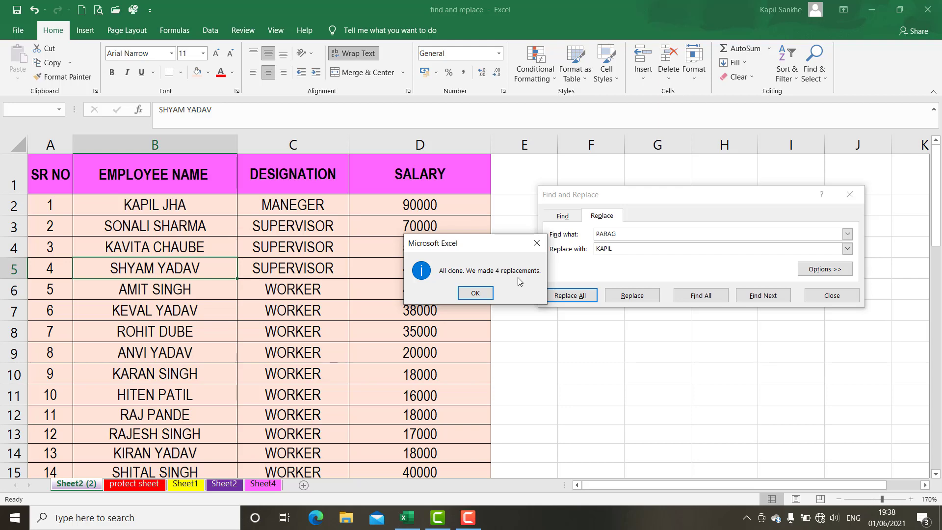
{"action": "left_click", "coordinate": [475, 293]}
{"action": "left_click", "coordinate": [194, 203]}
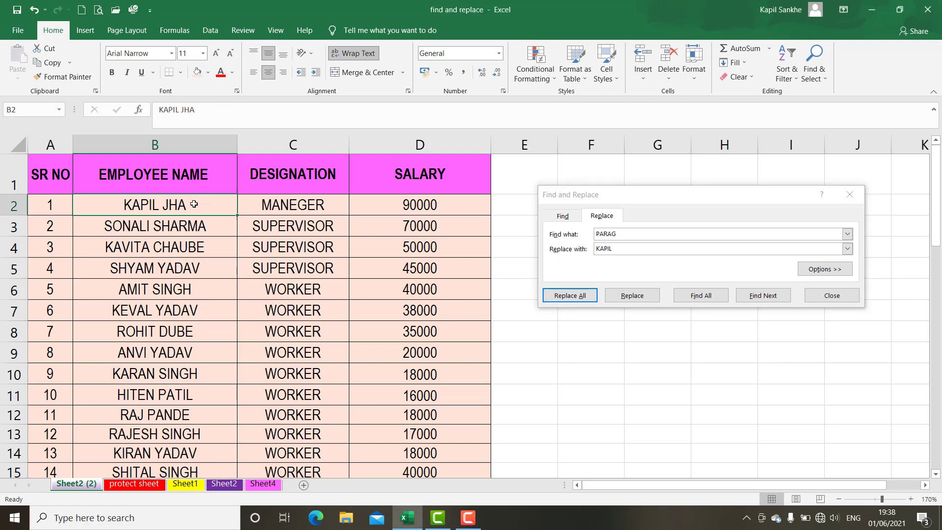
{"action": "key", "text": "Down"}
{"action": "key", "text": "Down"}
{"action": "key", "text": "Down"}
{"action": "key", "text": "Down"}
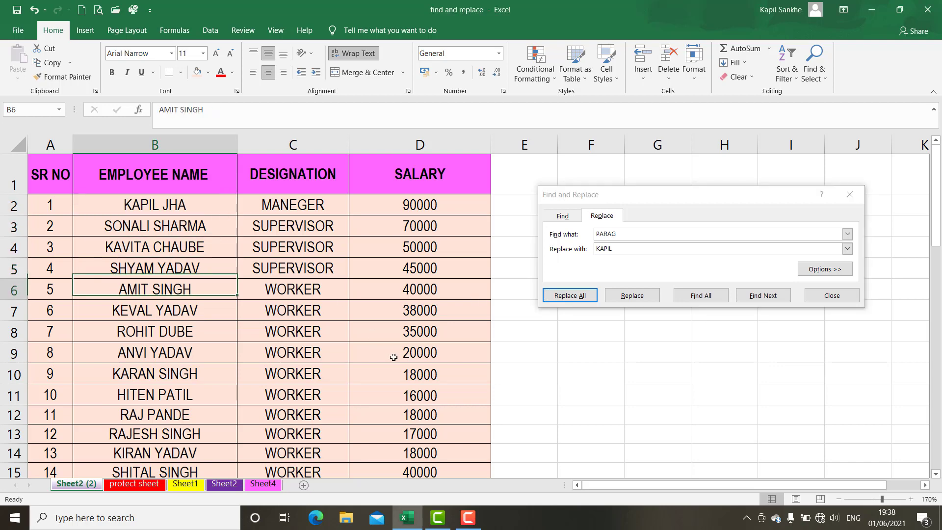
{"action": "key", "text": "Down"}
{"action": "key", "text": "Down"}
{"action": "key", "text": "Down"}
{"action": "key", "text": "Down"}
{"action": "key", "text": "Down"}
{"action": "key", "text": "Down"}
{"action": "key", "text": "Down"}
{"action": "key", "text": "Down"}
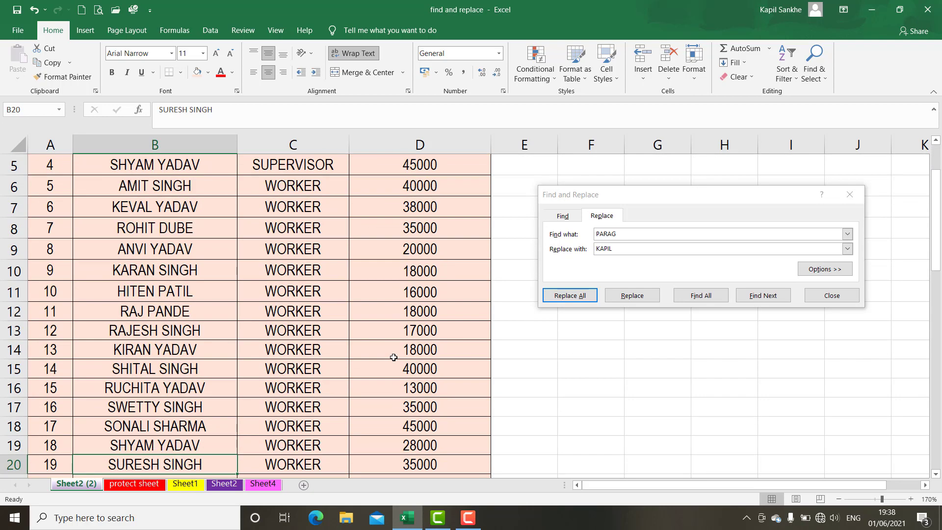
{"action": "key", "text": "Down"}
{"action": "key", "text": "Down"}
{"action": "key", "text": "Down"}
{"action": "key", "text": "Down"}
{"action": "key", "text": "Down"}
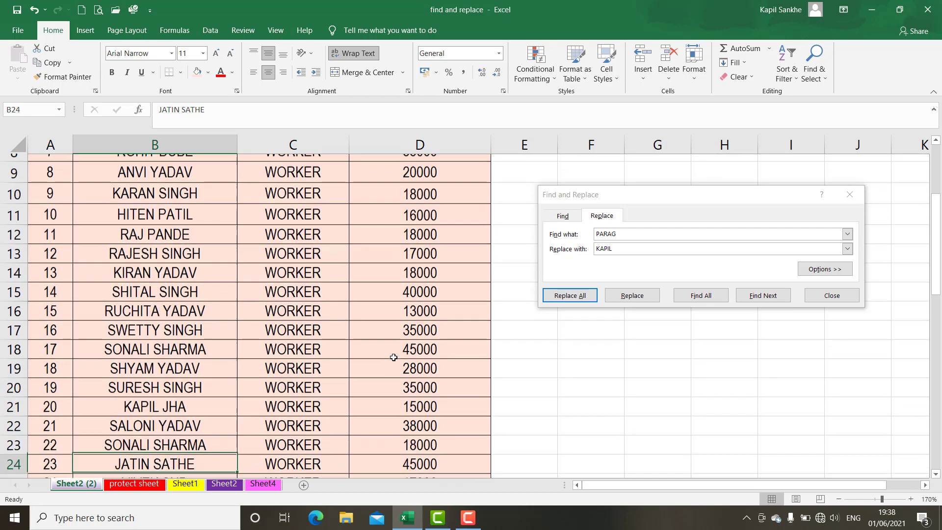
{"action": "key", "text": "Down"}
{"action": "key", "text": "Down"}
{"action": "key", "text": "Down"}
{"action": "key", "text": "Down"}
{"action": "key", "text": "Down"}
{"action": "key", "text": "Down"}
{"action": "key", "text": "Down"}
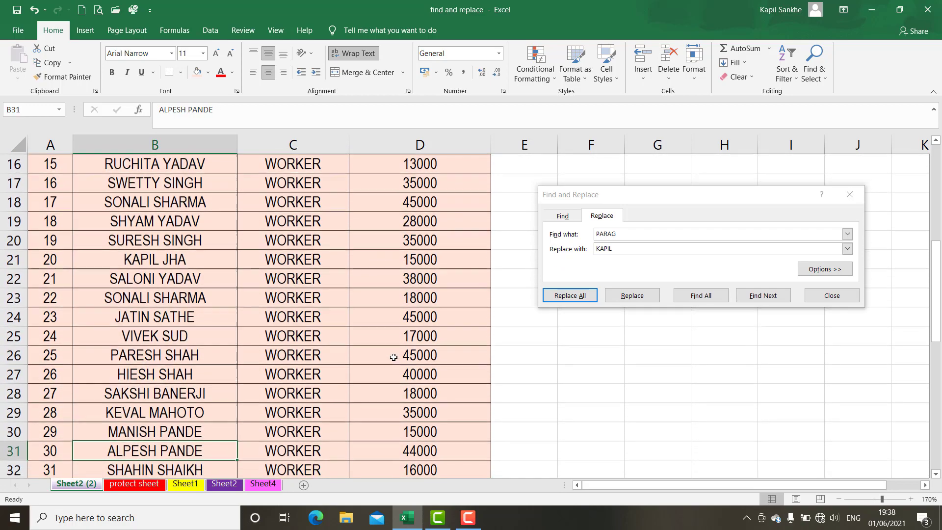
{"action": "key", "text": "Down"}
{"action": "key", "text": "Down"}
{"action": "key", "text": "Down"}
{"action": "left_click", "coordinate": [178, 373]}
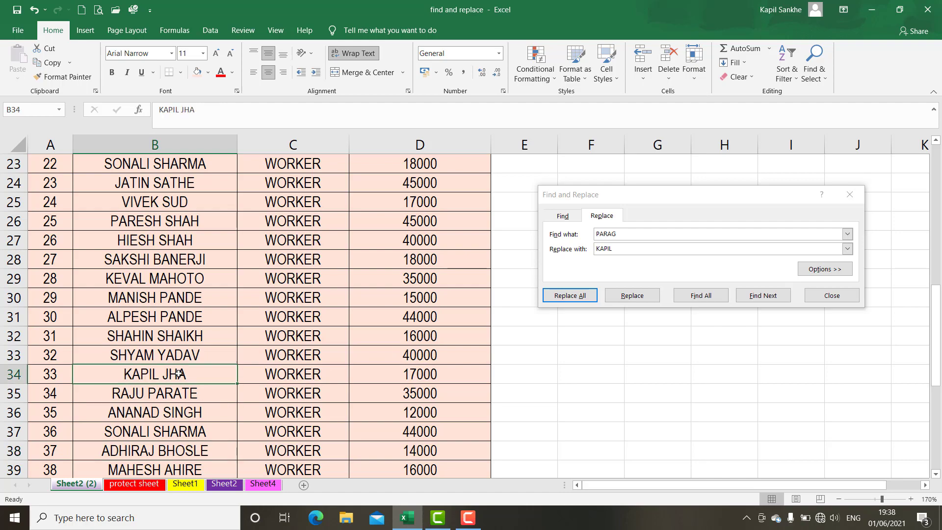
{"action": "key", "text": "Down"}
{"action": "key", "text": "Down"}
{"action": "key", "text": "Down"}
{"action": "key", "text": "Down"}
{"action": "key", "text": "Down"}
{"action": "key", "text": "Down"}
{"action": "key", "text": "Down"}
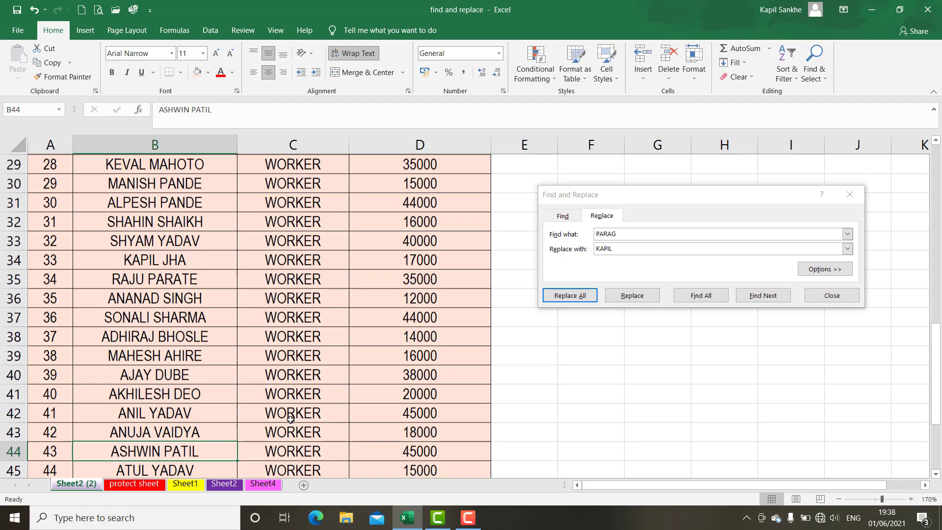
{"action": "key", "text": "Down"}
{"action": "key", "text": "Down"}
{"action": "key", "text": "Down"}
{"action": "key", "text": "Down"}
{"action": "key", "text": "Down"}
{"action": "key", "text": "Down"}
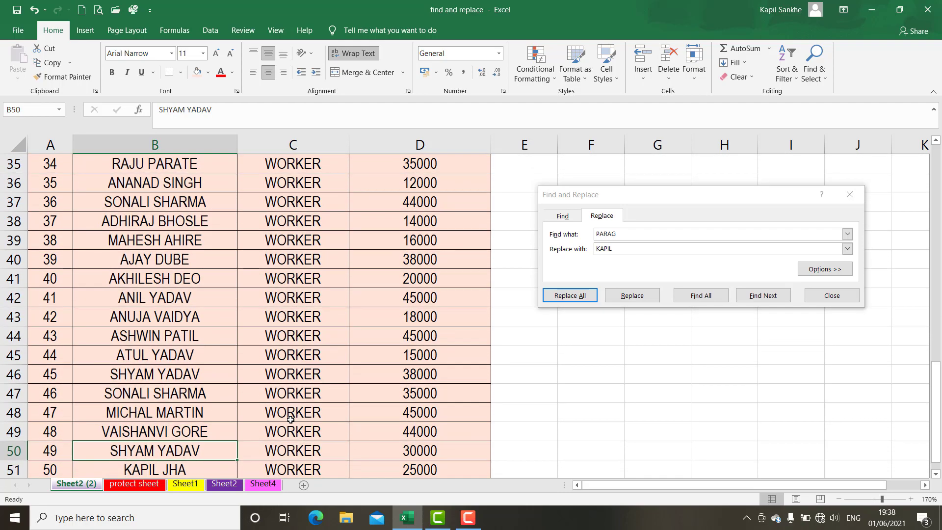
{"action": "key", "text": "Down"}
{"action": "key", "text": "Down"}
{"action": "key", "text": "Down"}
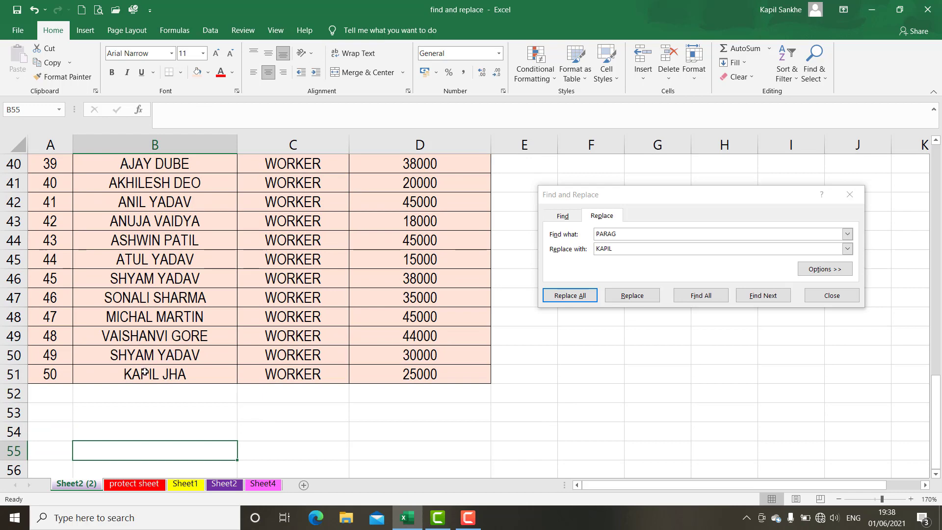
{"action": "left_click", "coordinate": [147, 370]}
{"action": "scroll", "coordinate": [245, 365], "scroll_direction": "up", "scroll_amount": 2}
{"action": "scroll", "coordinate": [244, 365], "scroll_direction": "up", "scroll_amount": 1}
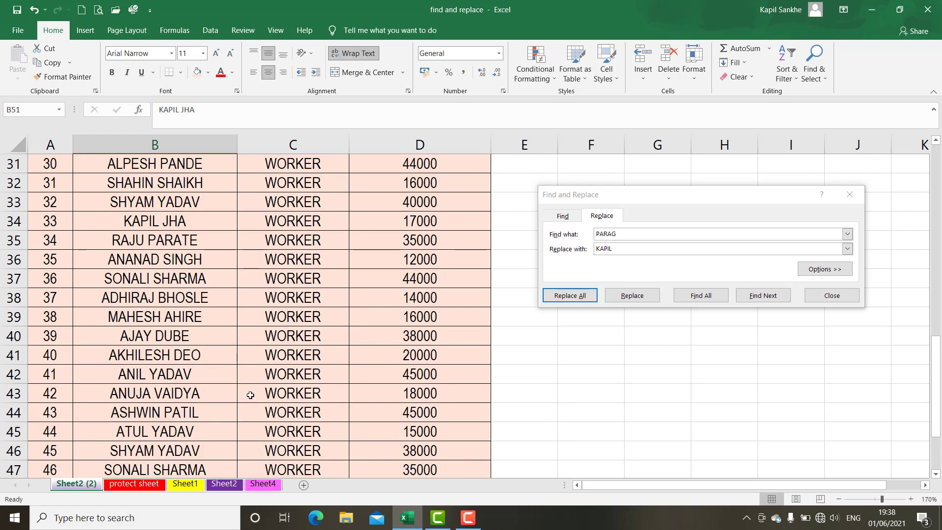
{"action": "scroll", "coordinate": [246, 392], "scroll_direction": "up", "scroll_amount": 3}
{"action": "scroll", "coordinate": [220, 383], "scroll_direction": "up", "scroll_amount": 4}
{"action": "scroll", "coordinate": [202, 371], "scroll_direction": "up", "scroll_amount": 3}
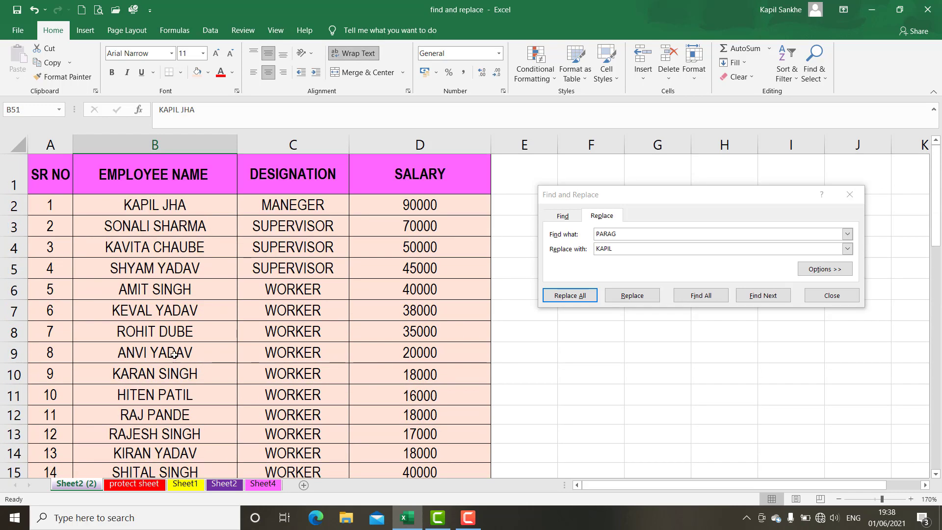
{"action": "scroll", "coordinate": [199, 392], "scroll_direction": "down", "scroll_amount": 3}
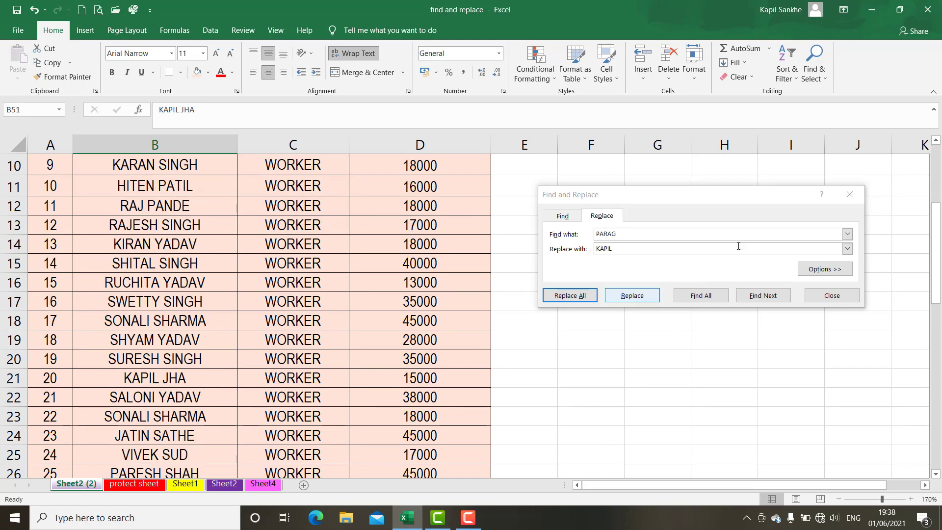
{"action": "left_click", "coordinate": [853, 196]}
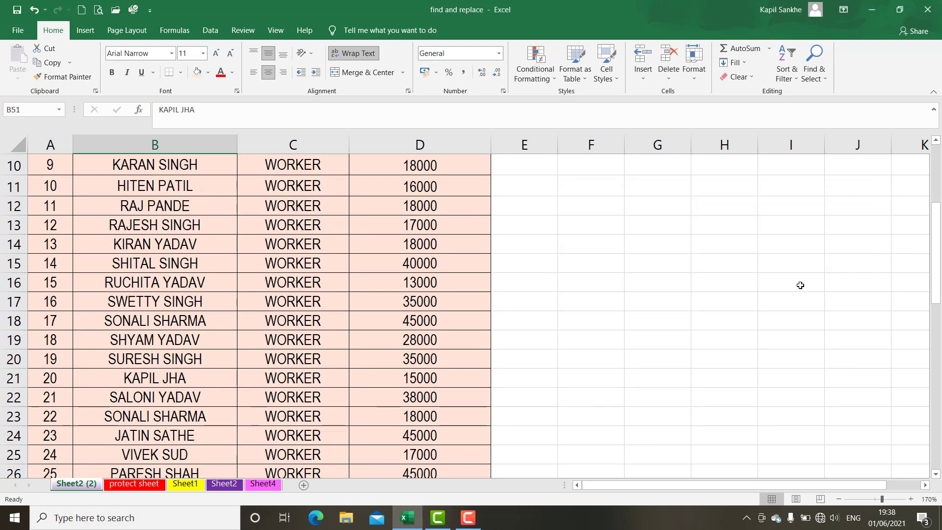